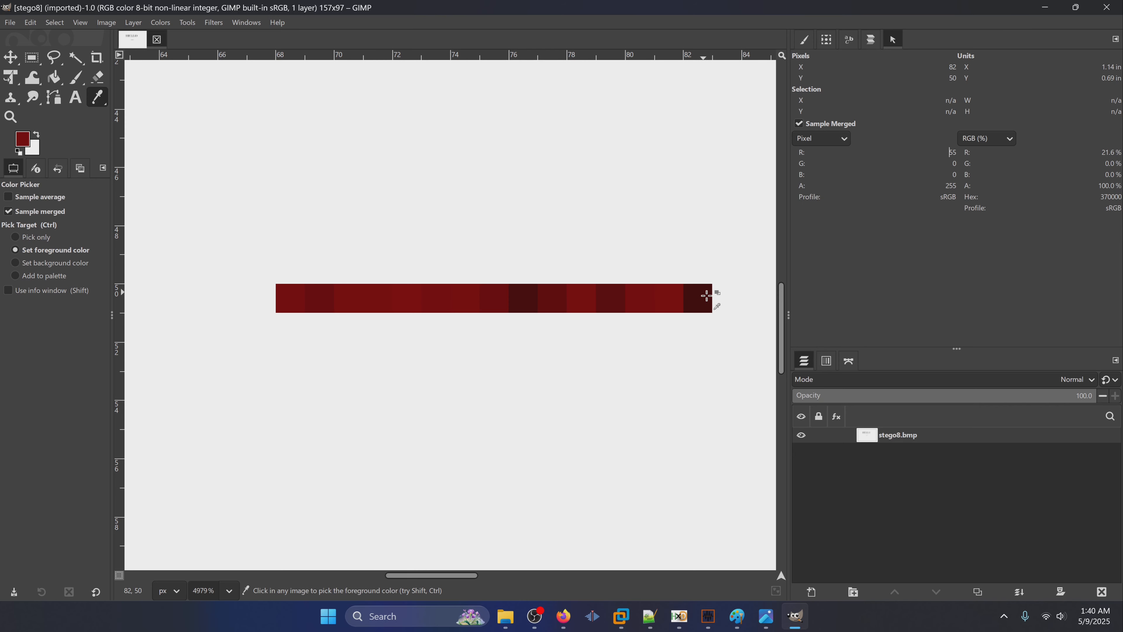
Switch to File Explorer, open dec.txt from the stego8 folder and copy all of its decimal numbers.
left_click(504, 615)
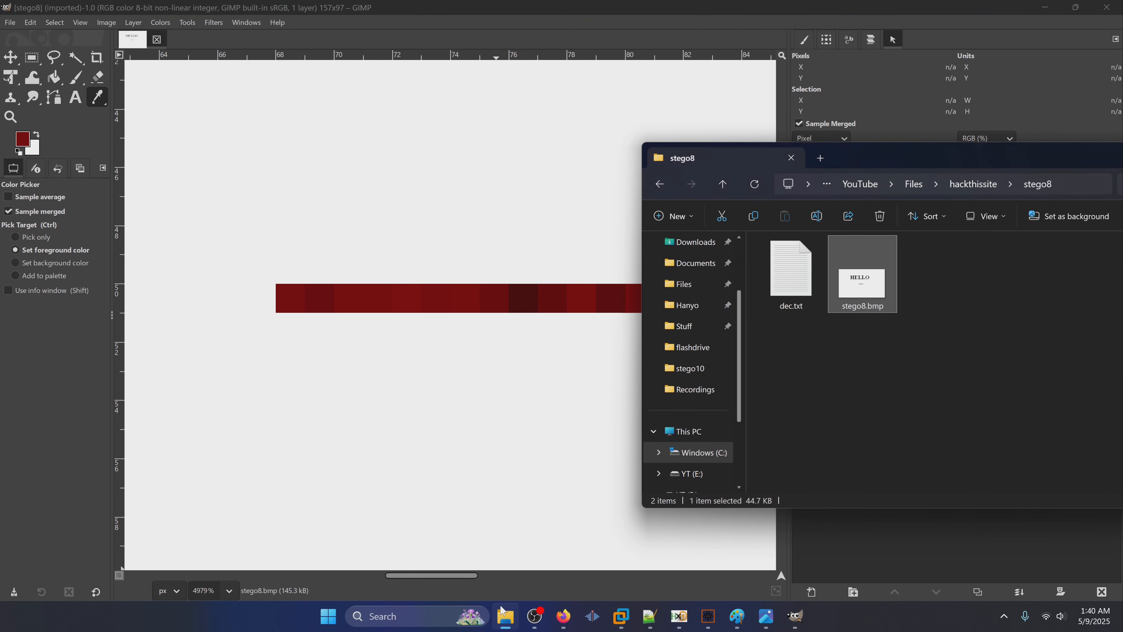
double_click(790, 302)
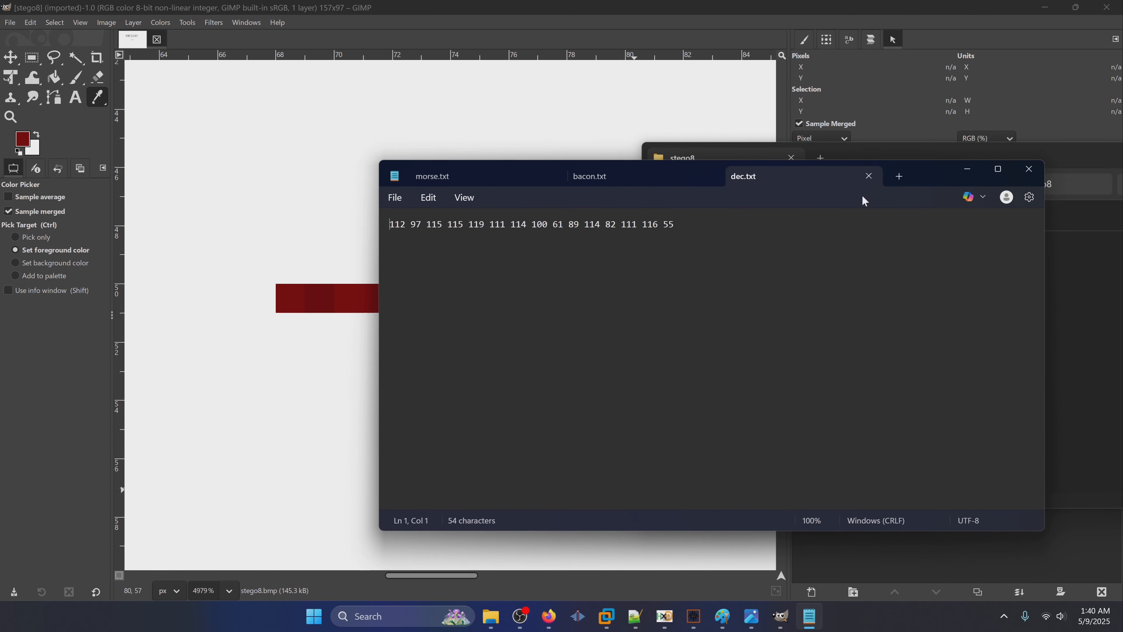
key("ctrl+a")
right_click(526, 225)
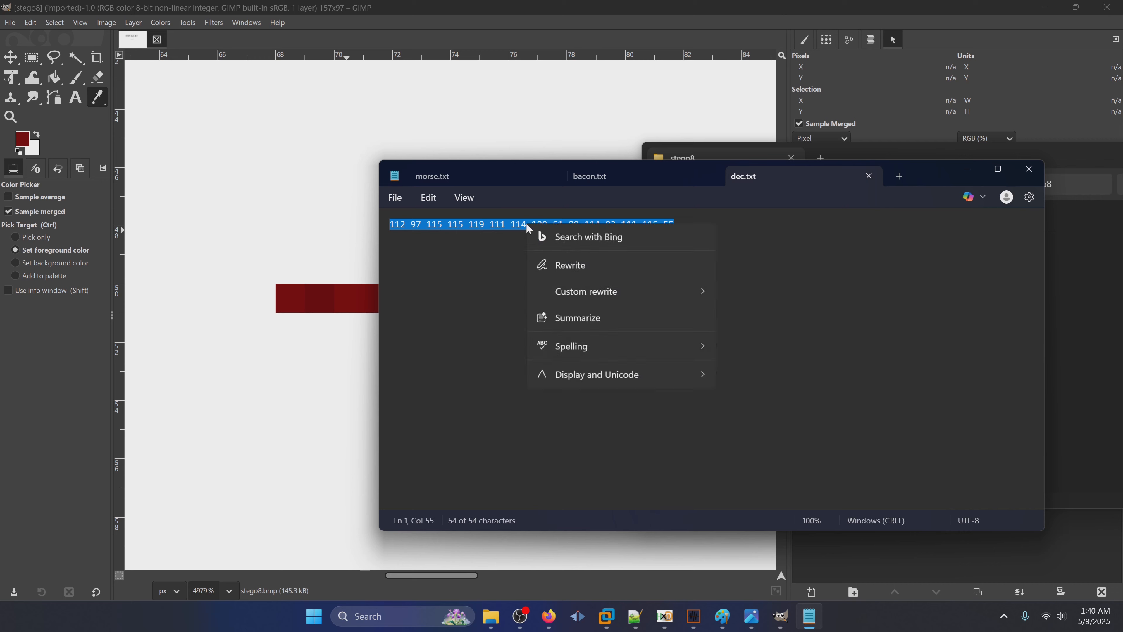
left_click(598, 291)
Switch to Firefox, open CyberChef in a new tab and paste the copied decimal numbers as input.
left_click(548, 616)
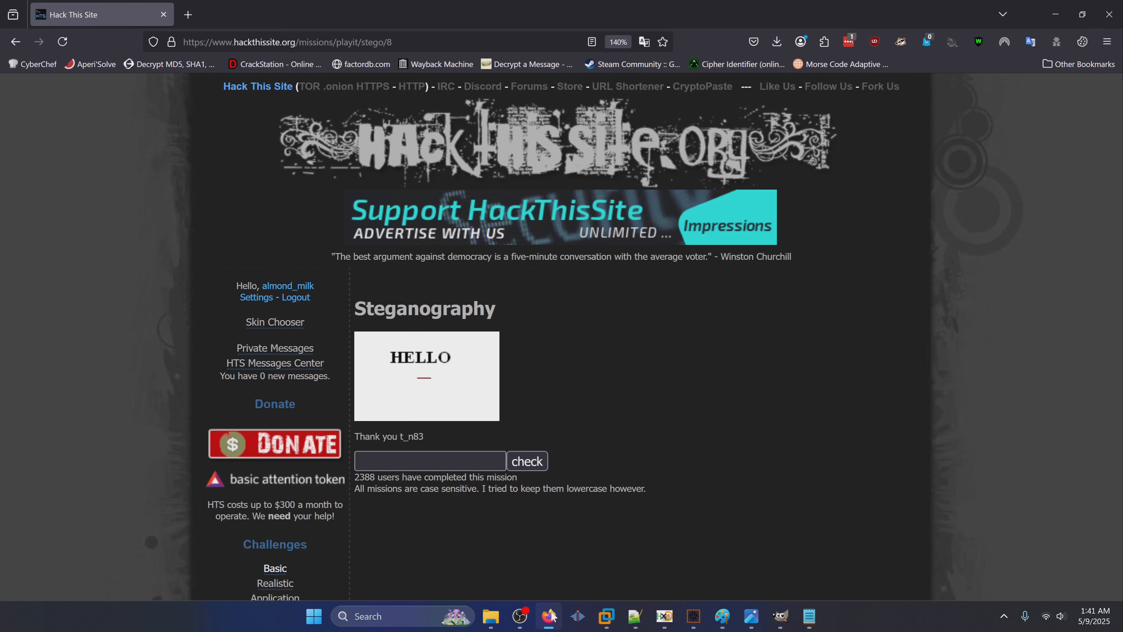
middle_click(36, 64)
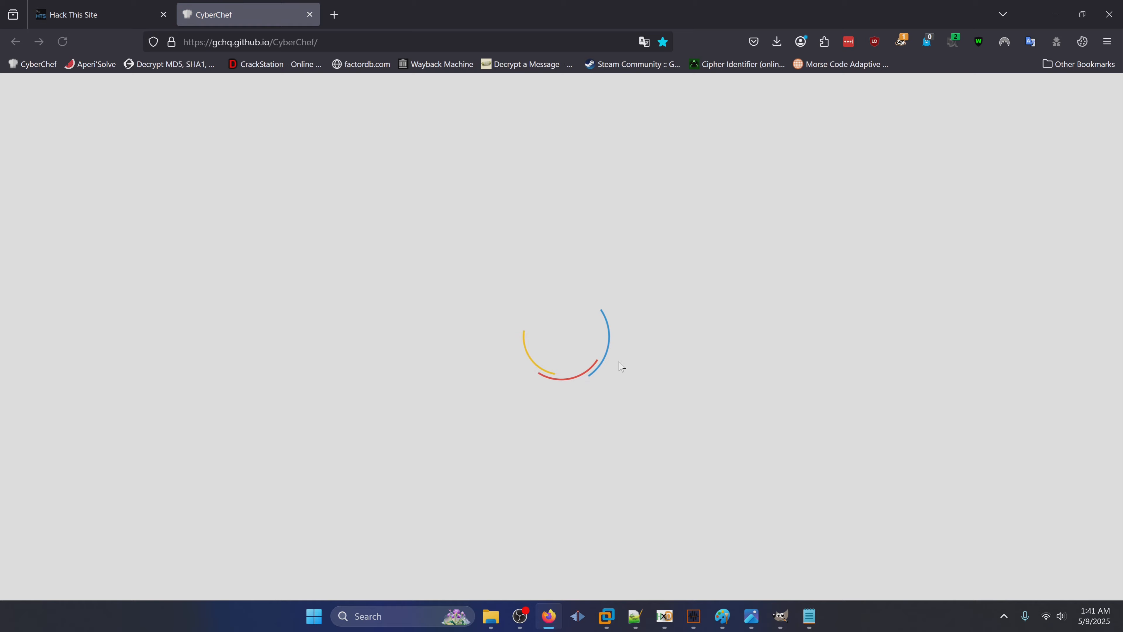
key("ctrl+v")
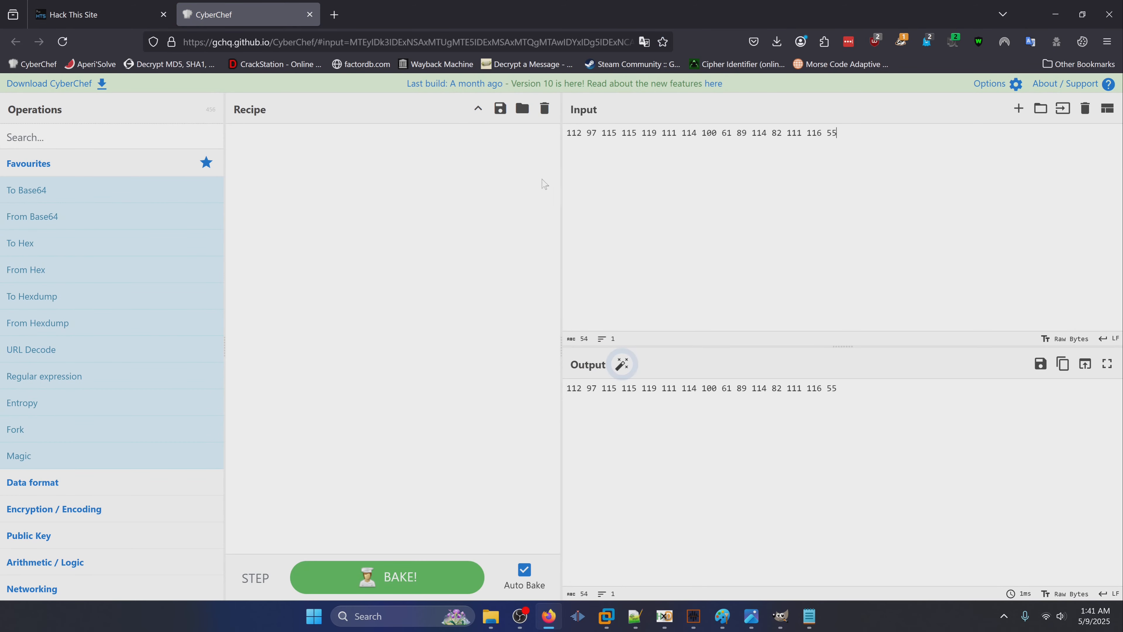
Find the decimal operations and add From Decimal with the Space delimiter to the recipe.
left_click(44, 137)
type("decimal")
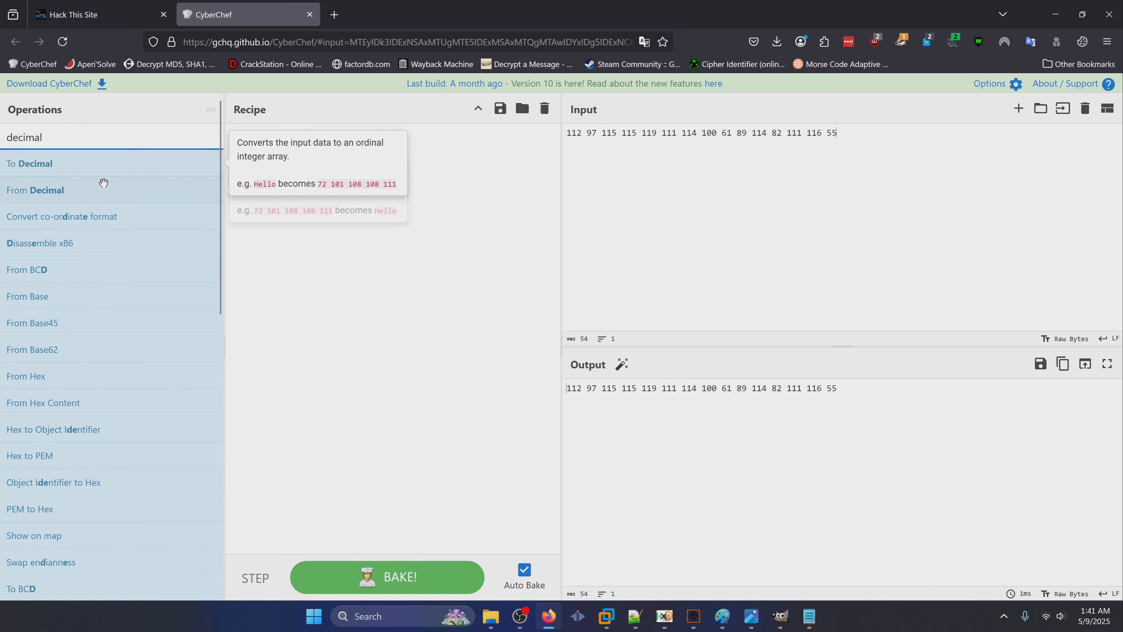
left_click_drag(104, 182, 362, 176)
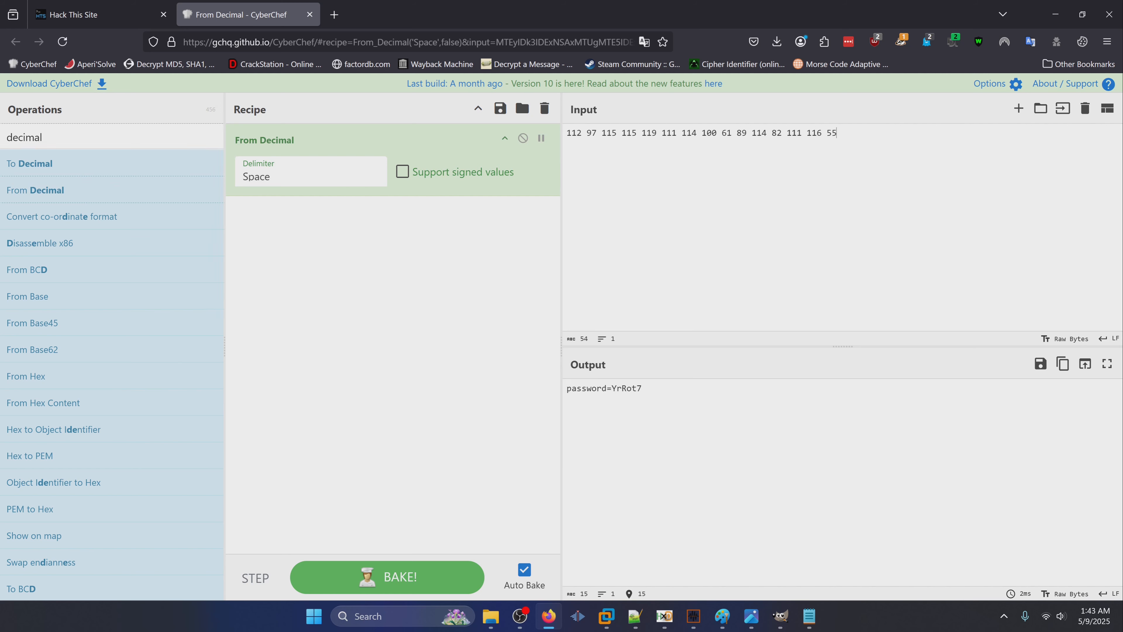
Copy the decoded password from the output and submit it as the answer on the Hack This Site stego 8 mission page.
double_click(627, 388)
right_click(626, 388)
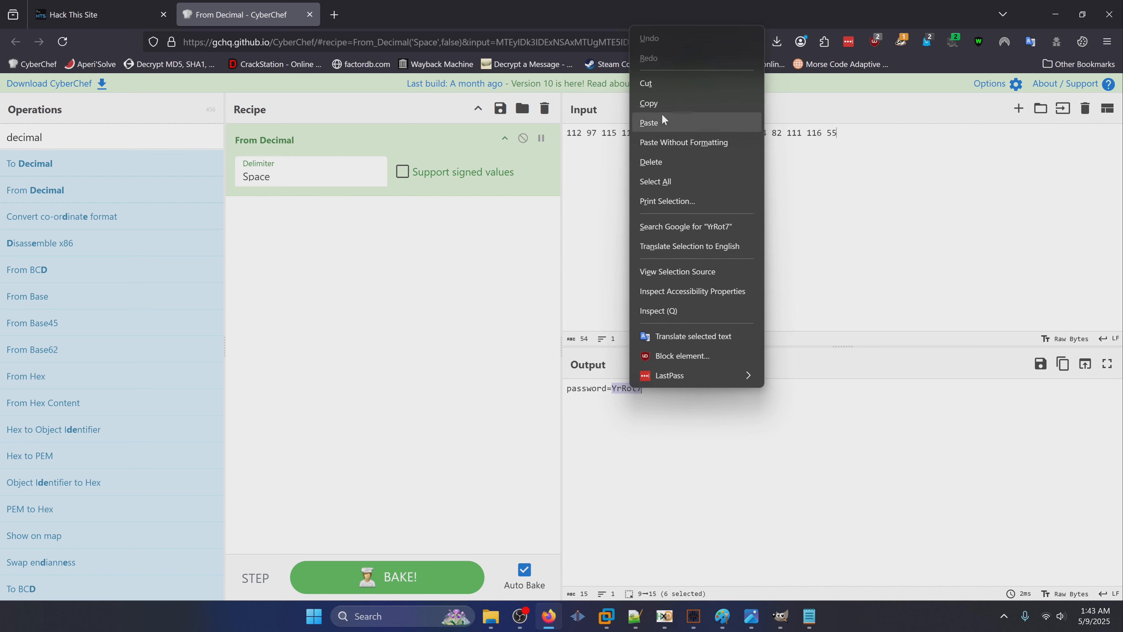
left_click(649, 103)
left_click(86, 20)
left_click(429, 460)
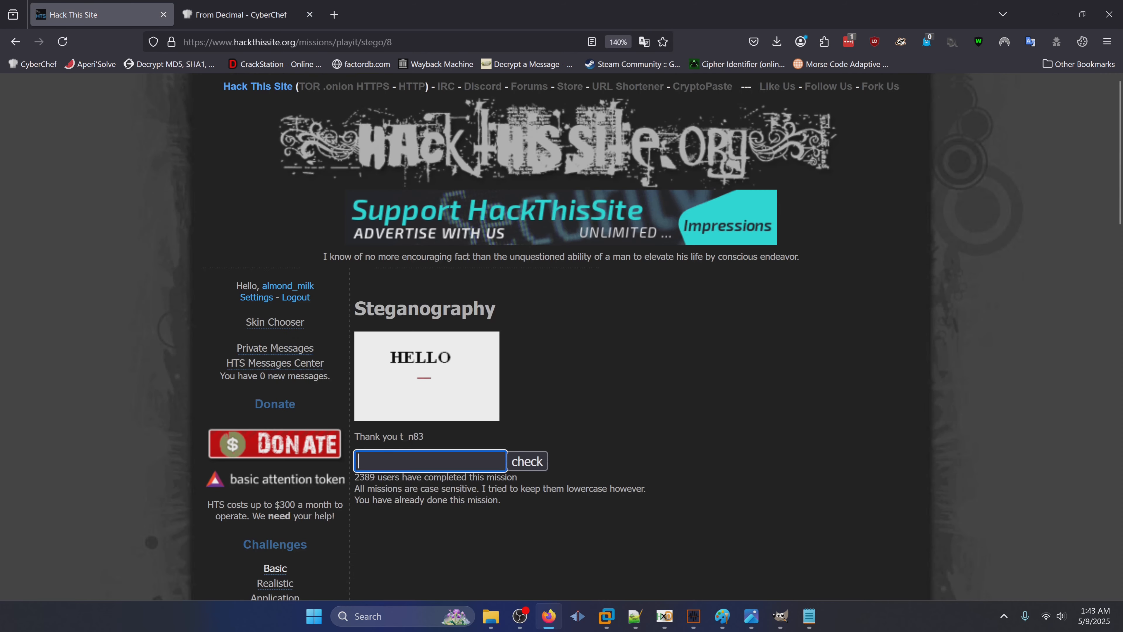
key("ctrl+v")
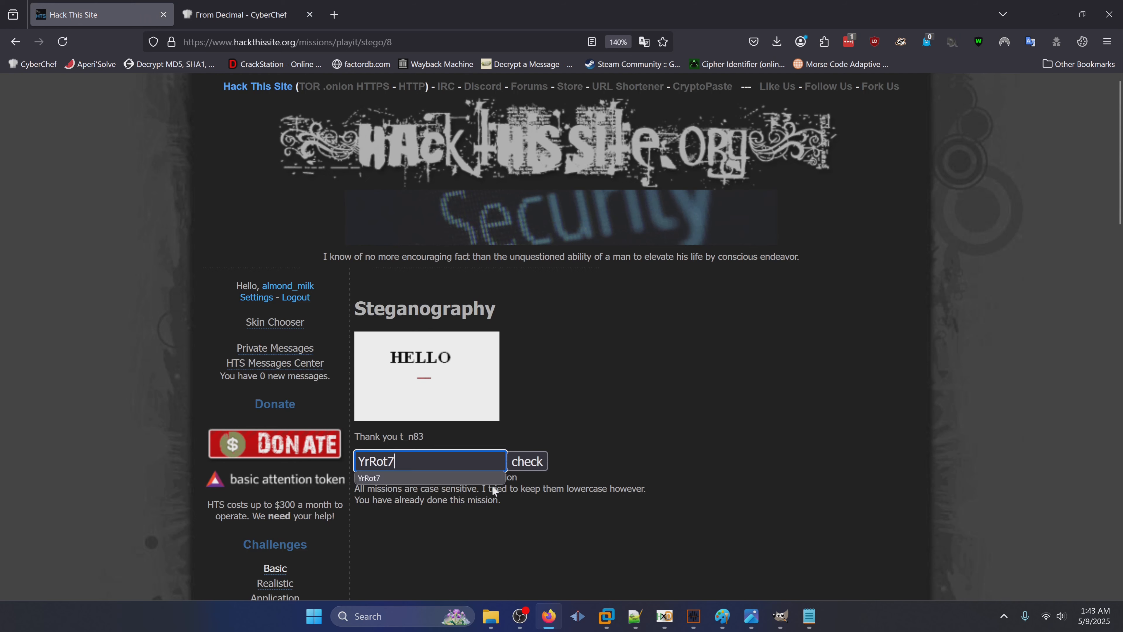
left_click(539, 461)
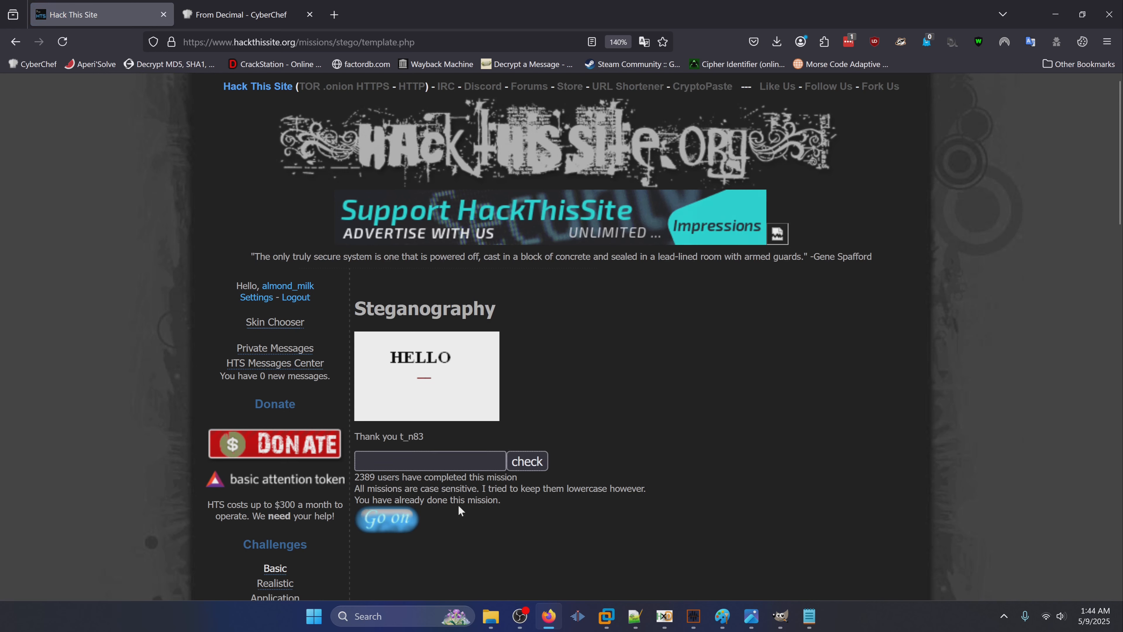
Go on to Steganography mission 9, close the CyberChef tab and download the mission's song archive.
left_click(395, 522)
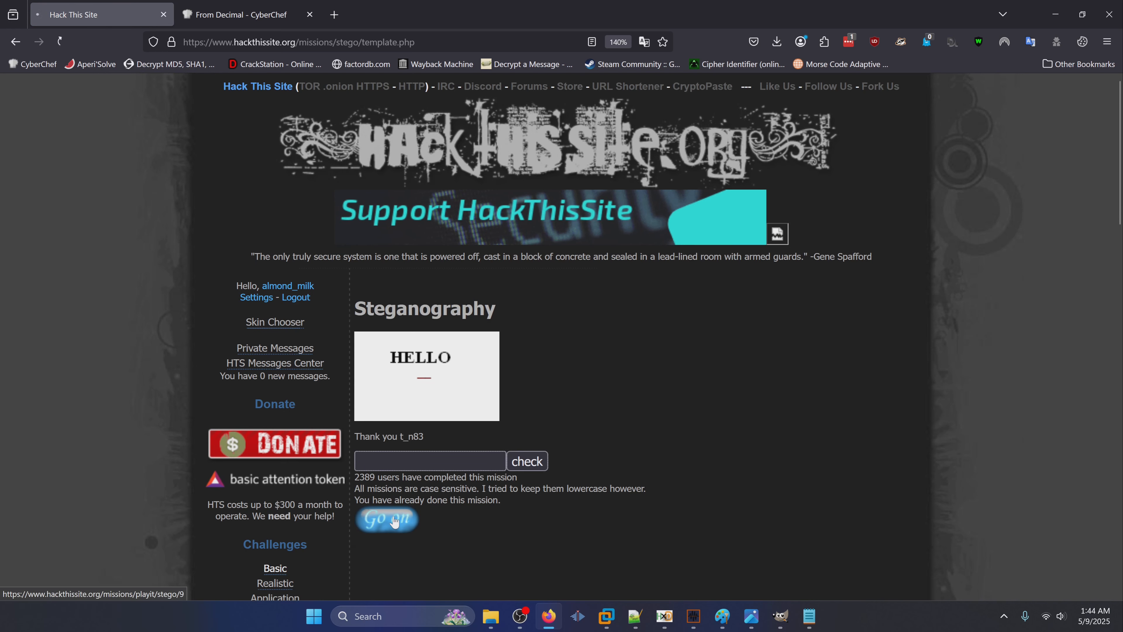
left_click(310, 14)
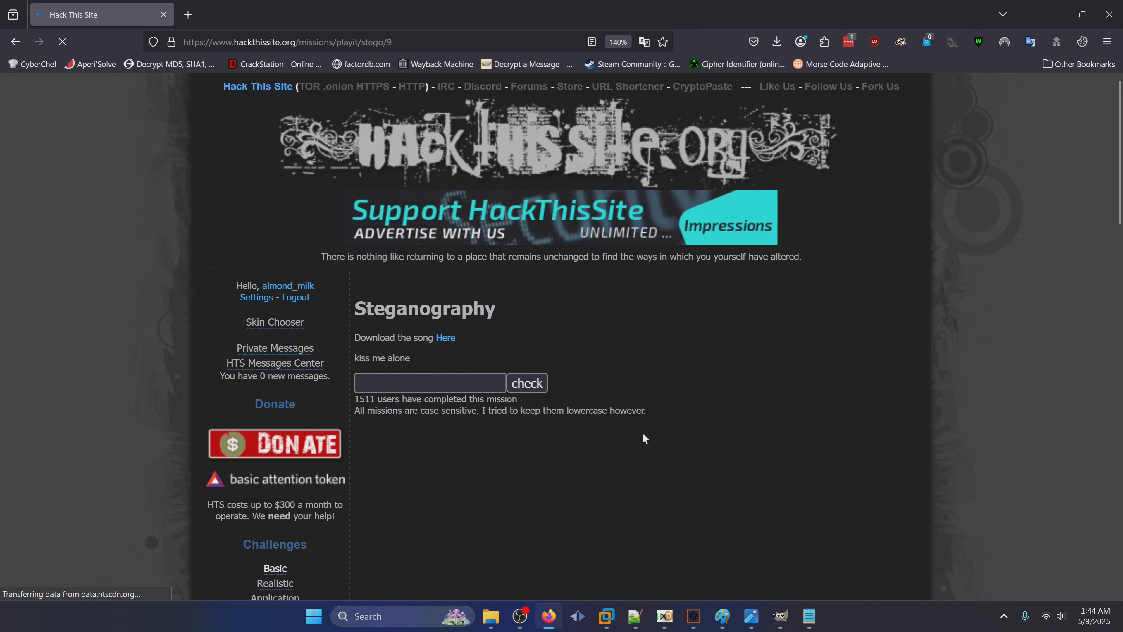
left_click(448, 340)
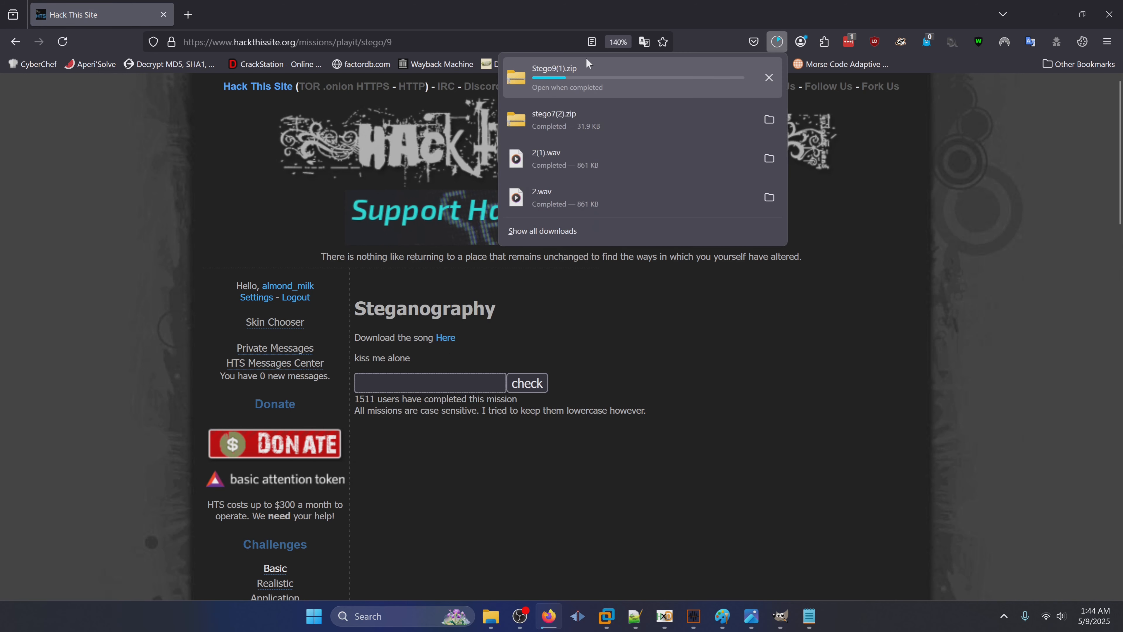
Switch to File Explorer and open the stego9 folder inside hackthissite.
left_click(489, 602)
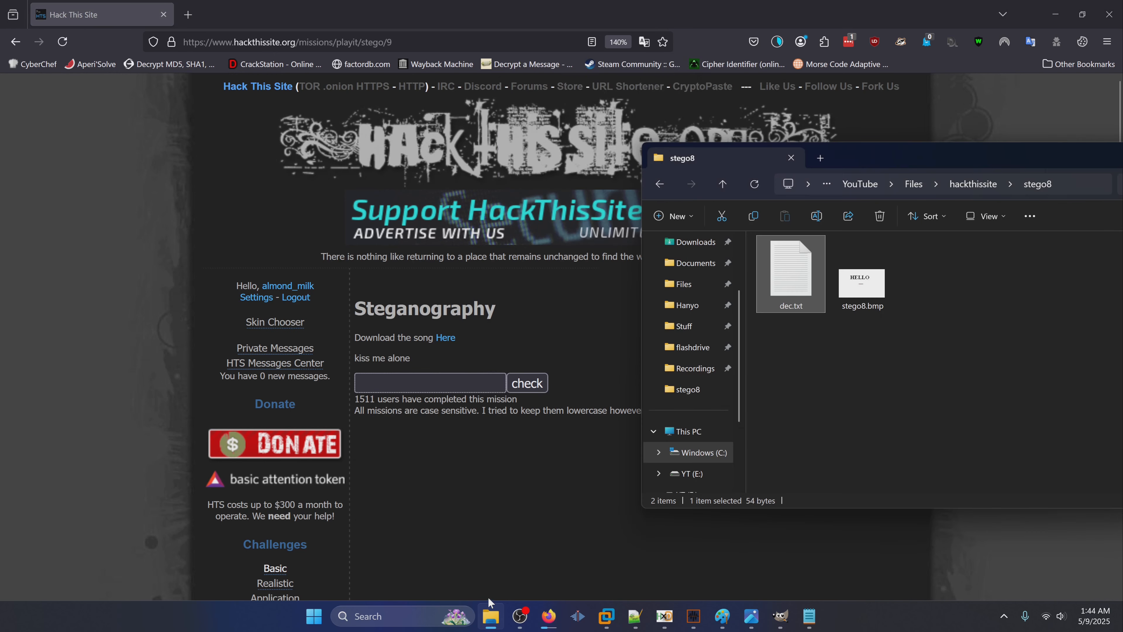
left_click(972, 184)
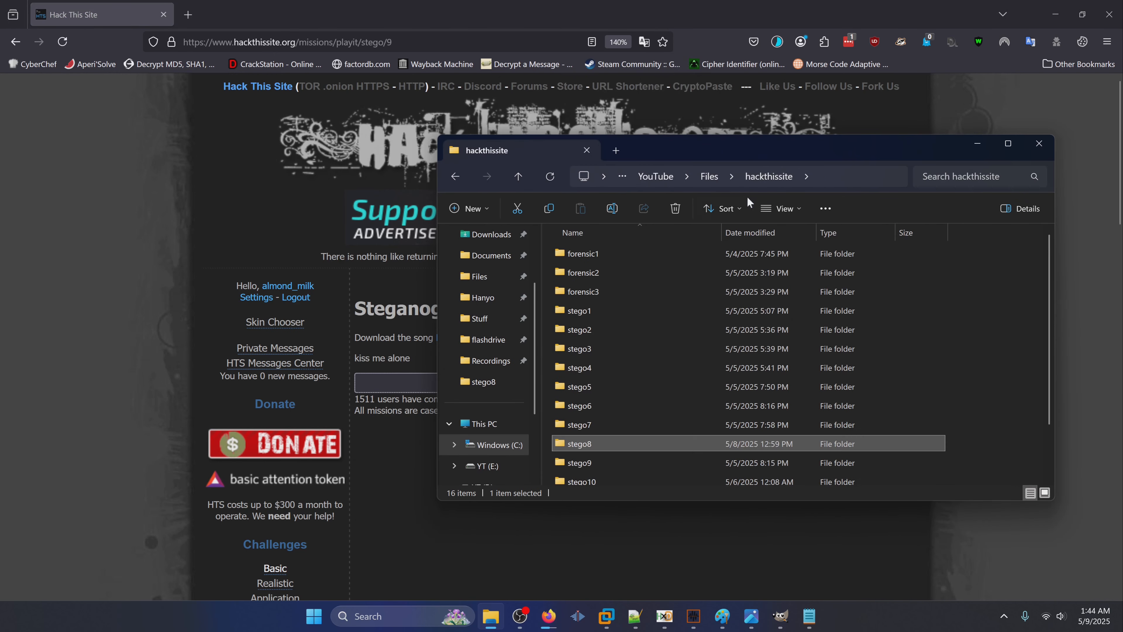
double_click(605, 463)
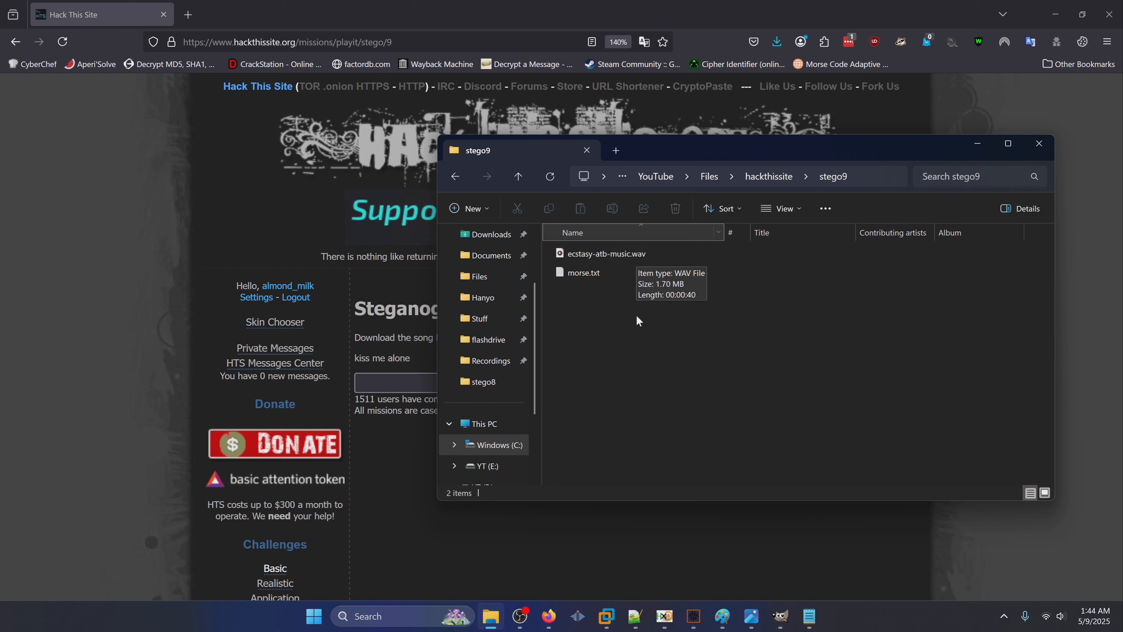
Launch Sonic Visualiser from the desktop, maximize it and load ecstasy-atb-music.wav from the stego9 folder.
key("super+Home")
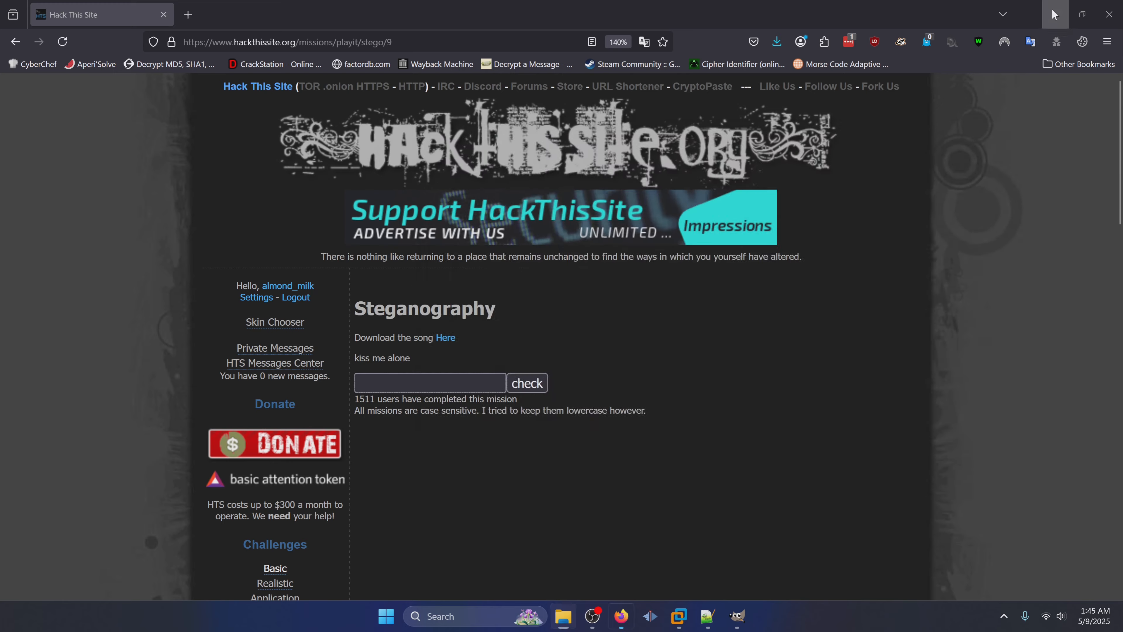
left_click(177, 221)
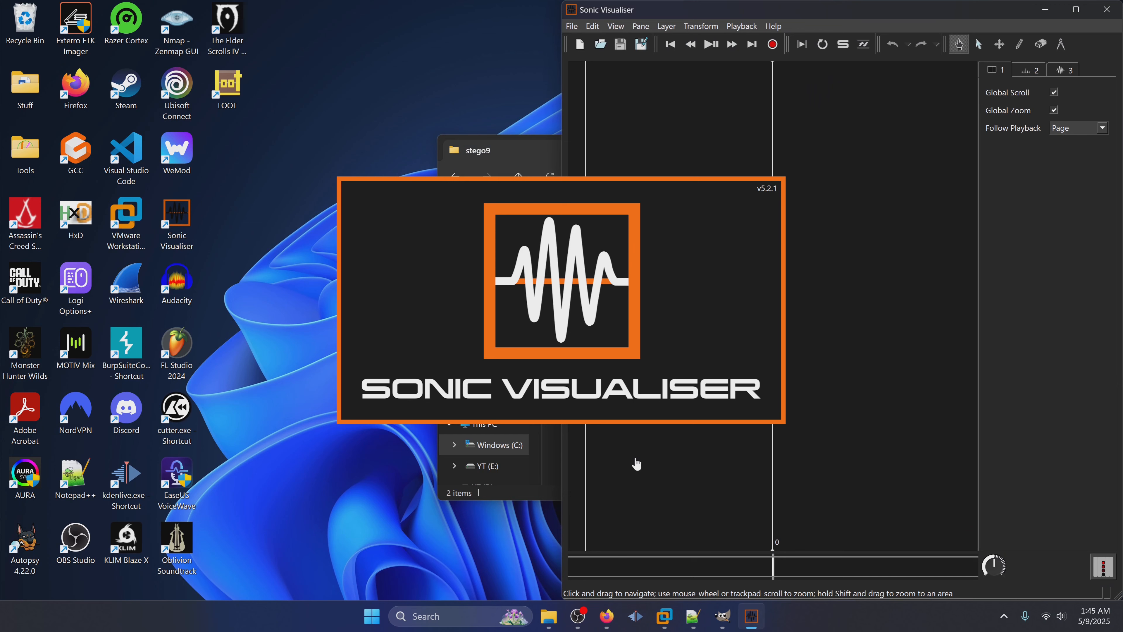
left_click(1076, 10)
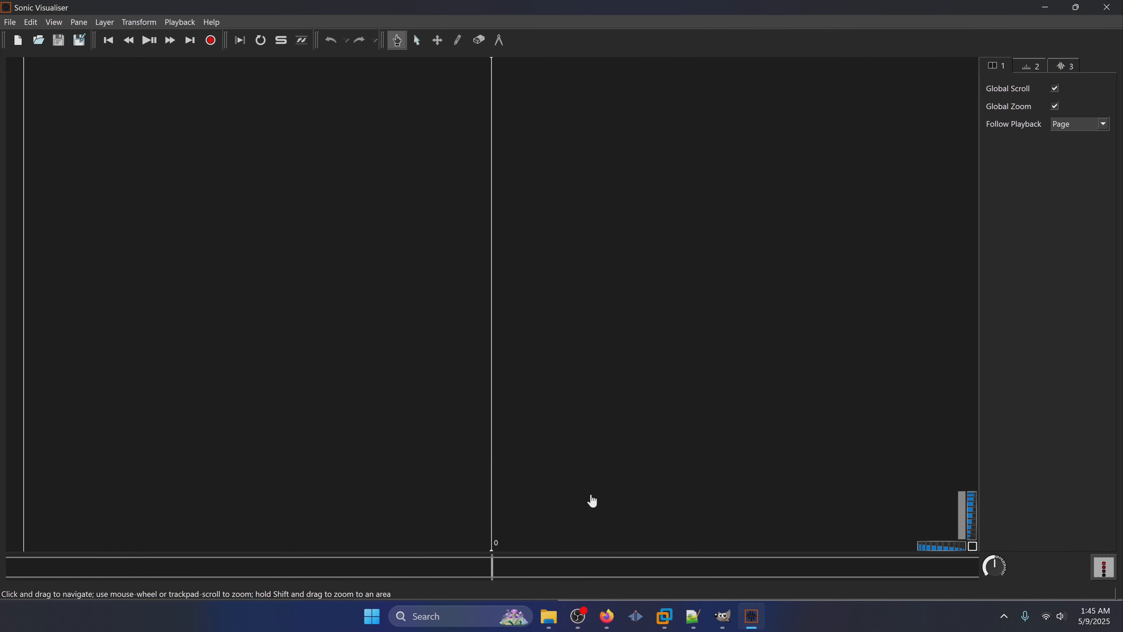
left_click(548, 617)
left_click_drag(561, 254, 244, 286)
left_click(244, 287)
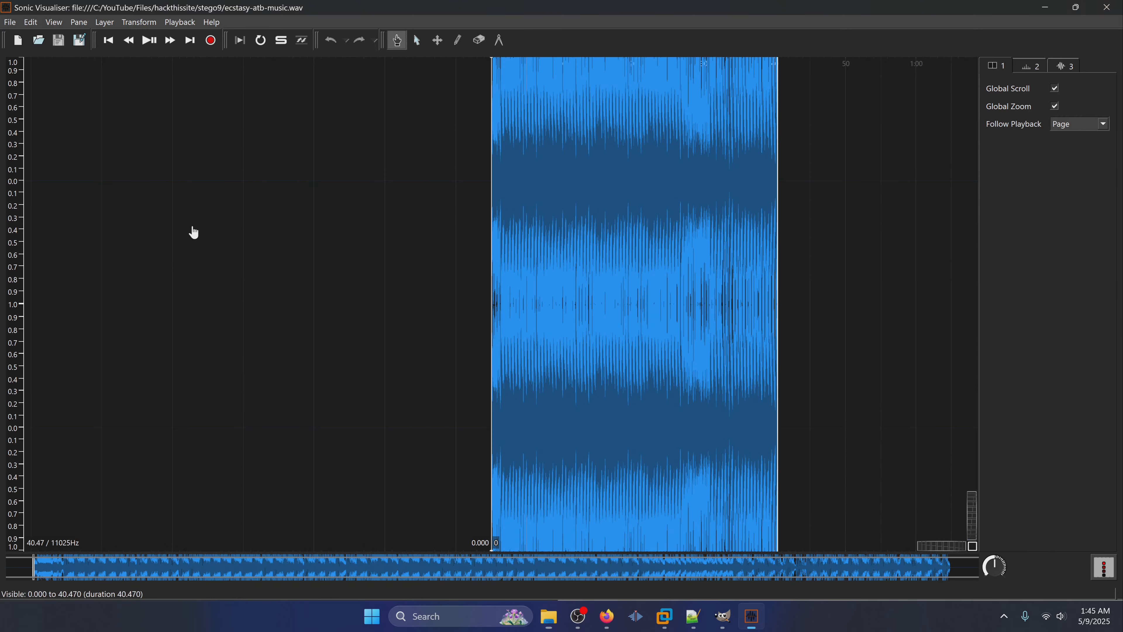
Add a spectrogram layer of ecstasy-atb-music.wav with all channels mixed and inspect the dot-and-dash pattern in the opening section.
left_click(104, 23)
mouse_move(230, 176)
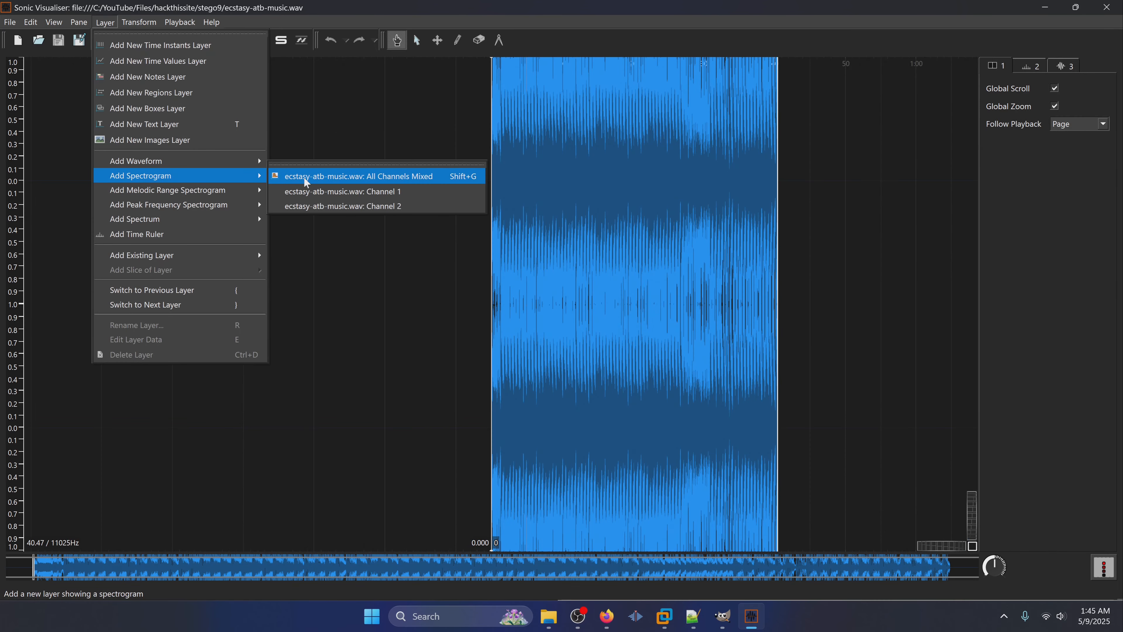
left_click(353, 179)
scroll(632, 469, "up", 2)
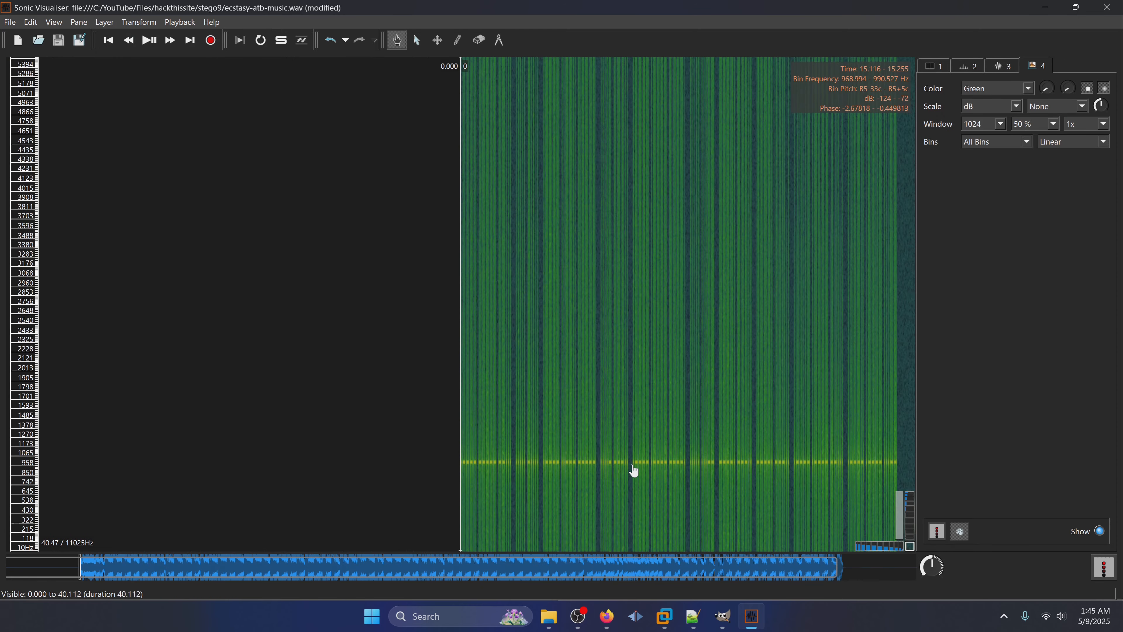
scroll(633, 469, "up", 5)
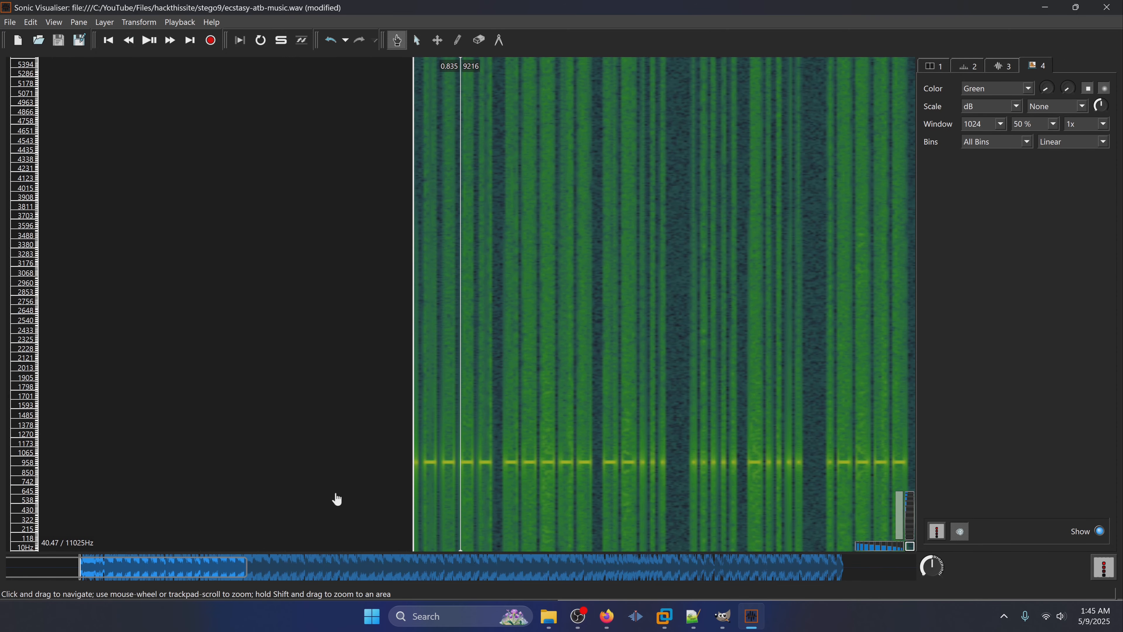
left_click_drag(200, 560, 236, 563)
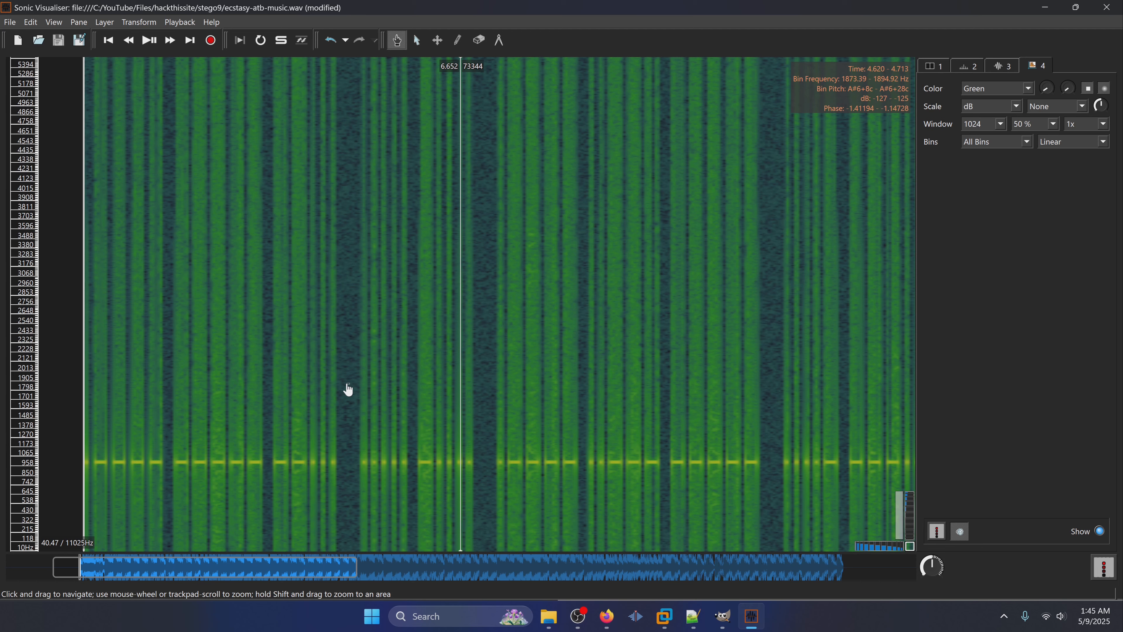
left_click_drag(253, 568, 256, 568)
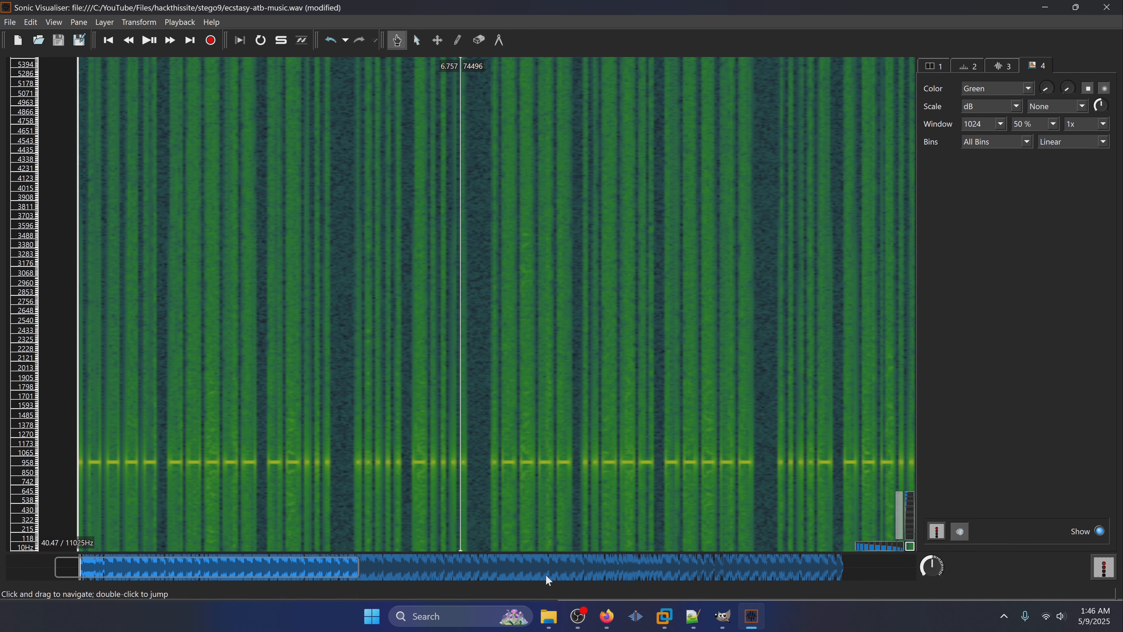
Open morse.txt from the stego9 folder, review its Morse lines against the spectrogram and copy the whole text.
left_click(549, 616)
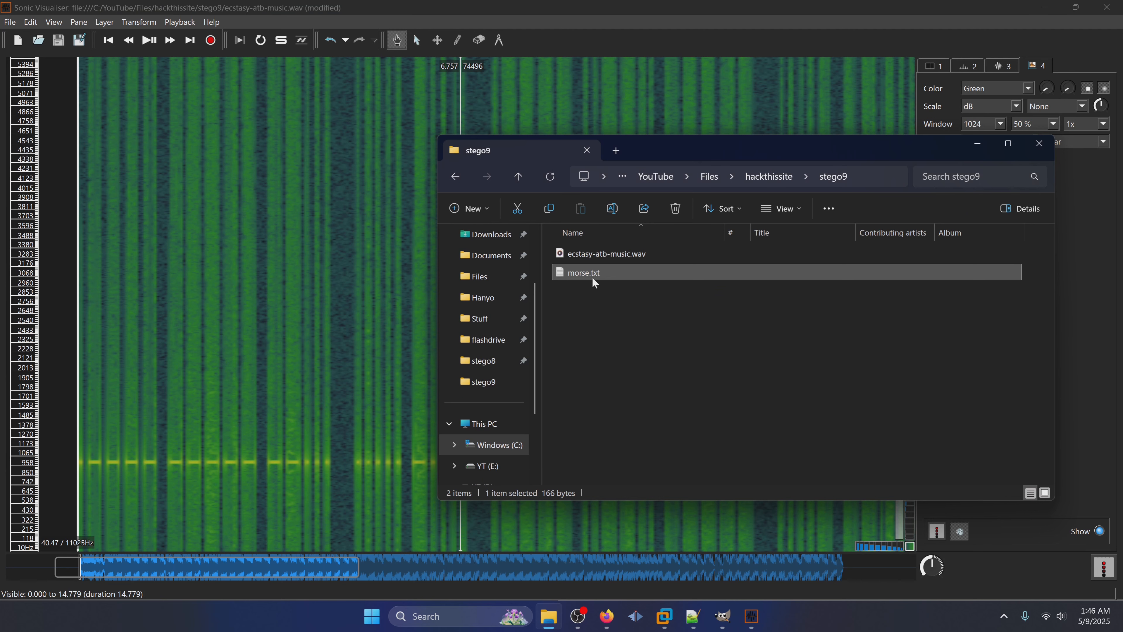
double_click(593, 277)
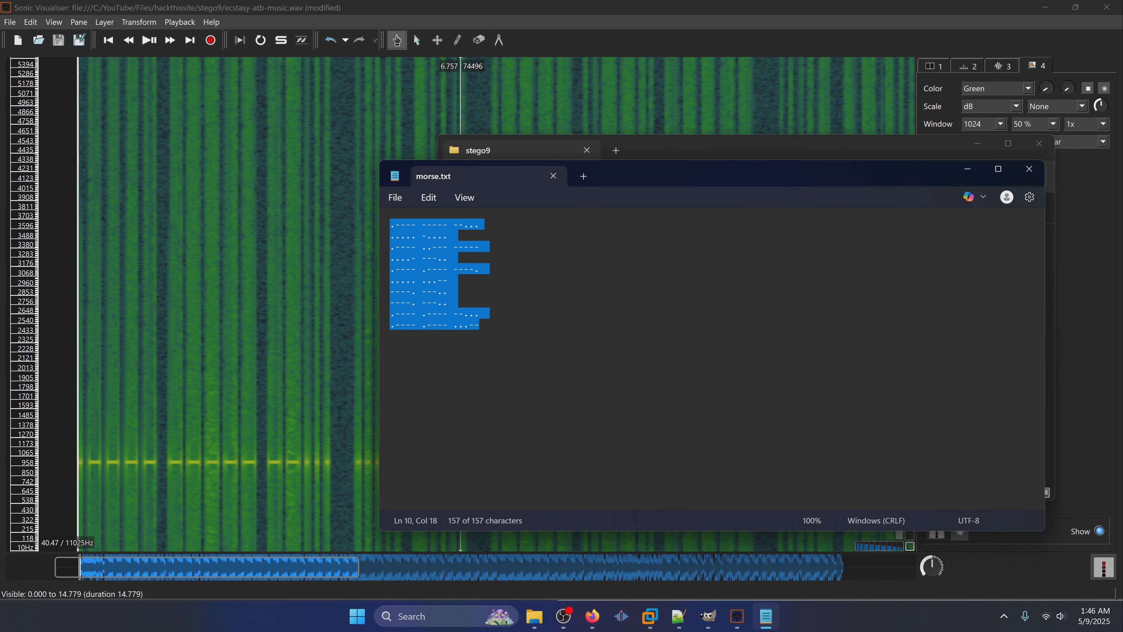
left_click(480, 305)
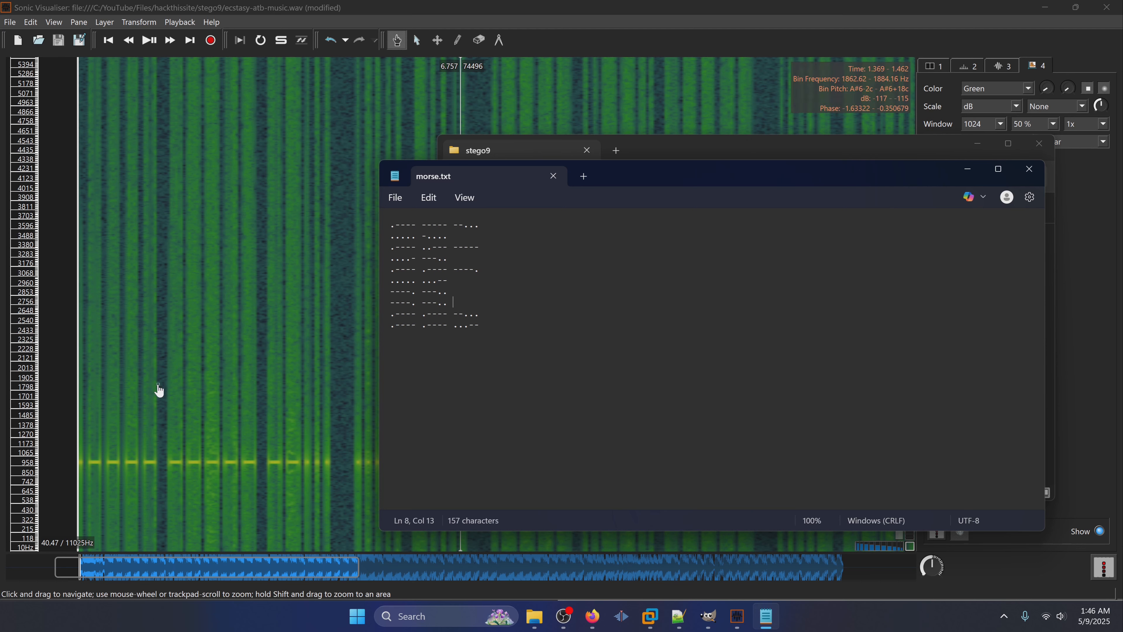
left_click_drag(416, 224, 500, 228)
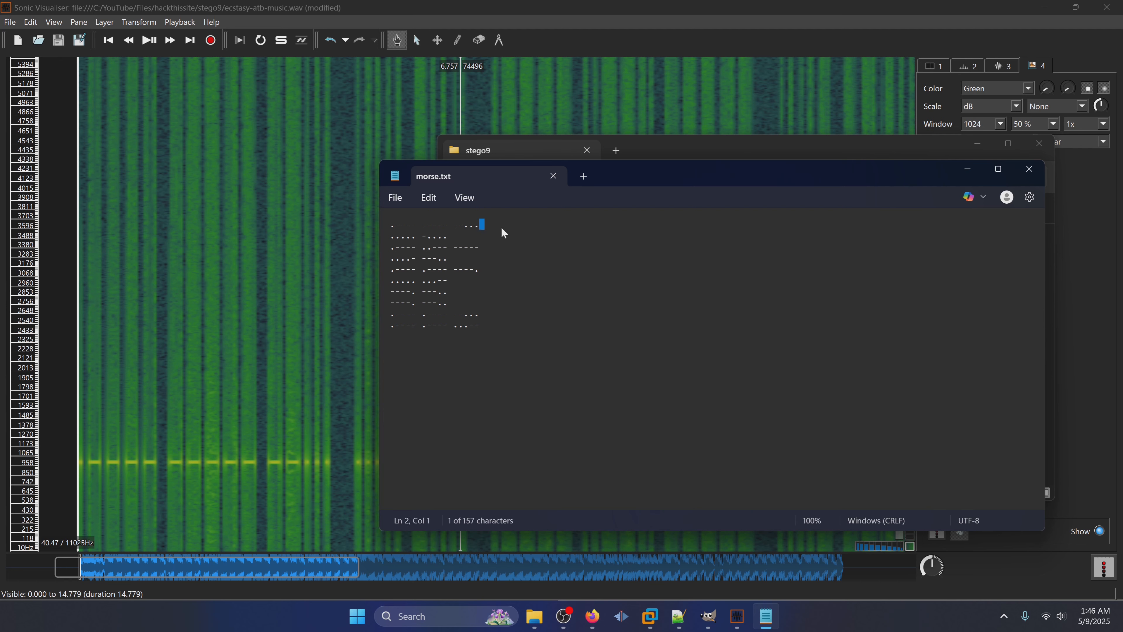
left_click(491, 235)
left_click_drag(481, 325, 432, 325)
key("ctrl+a")
right_click(438, 247)
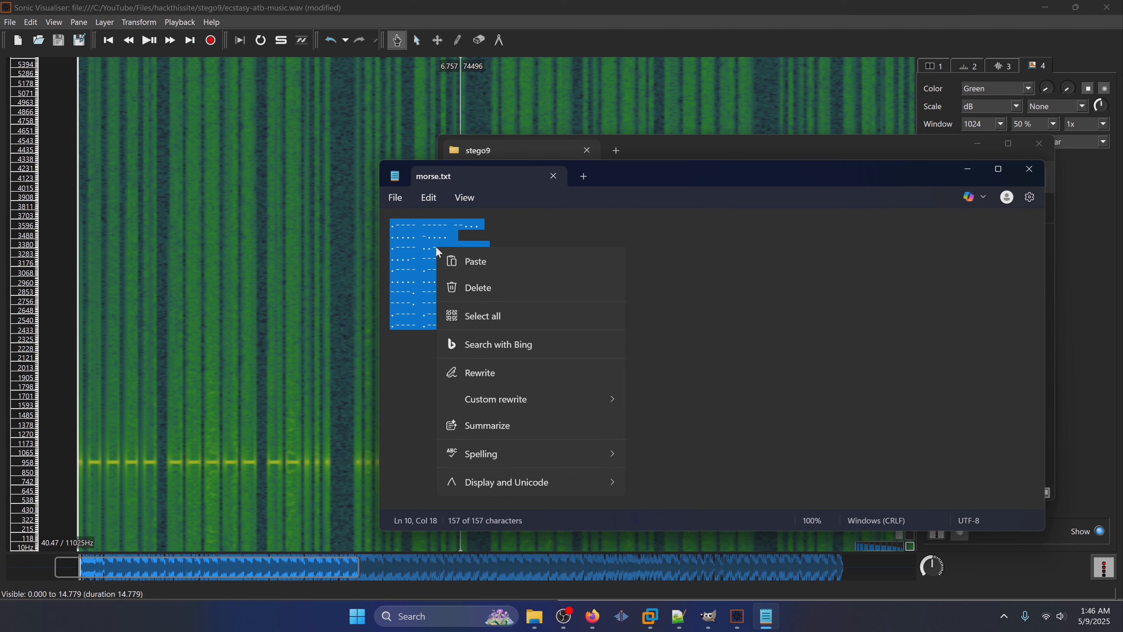
left_click(495, 316)
Switch to Firefox, open CyberChef, paste the copied Morse lines as input and apply From Morse Code to them.
left_click(593, 616)
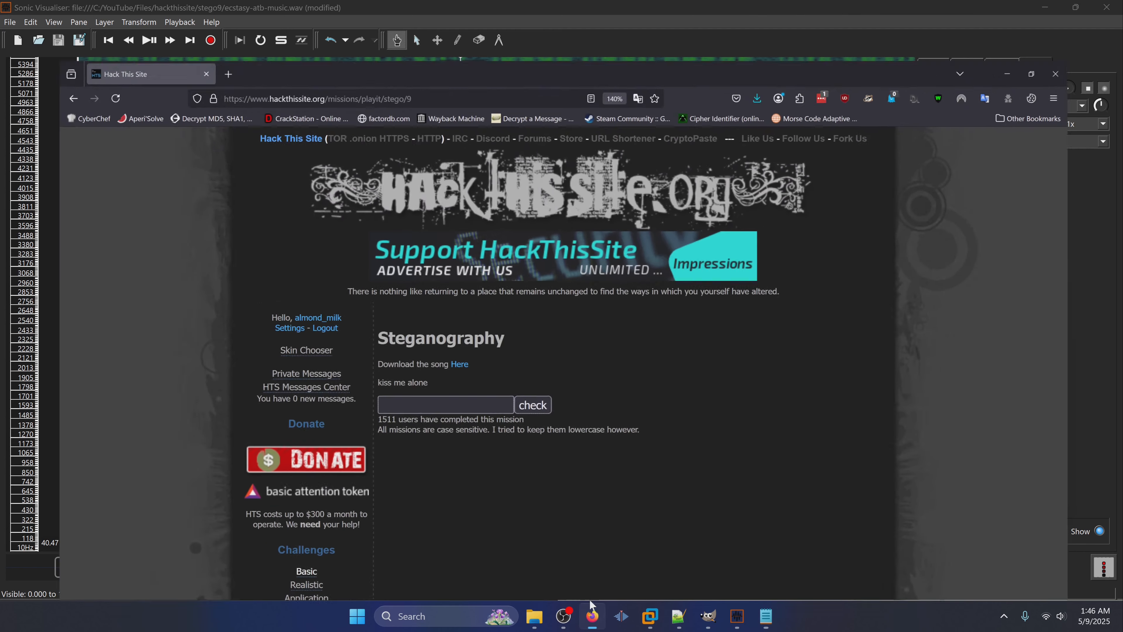
left_click(33, 64)
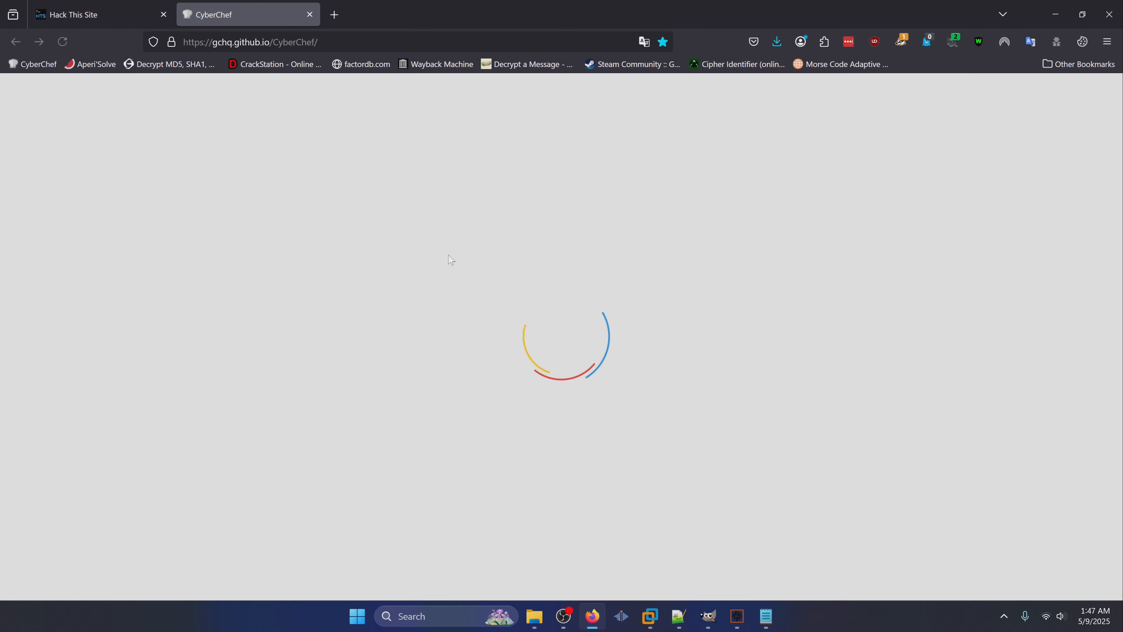
key("ctrl+v")
left_click(111, 137)
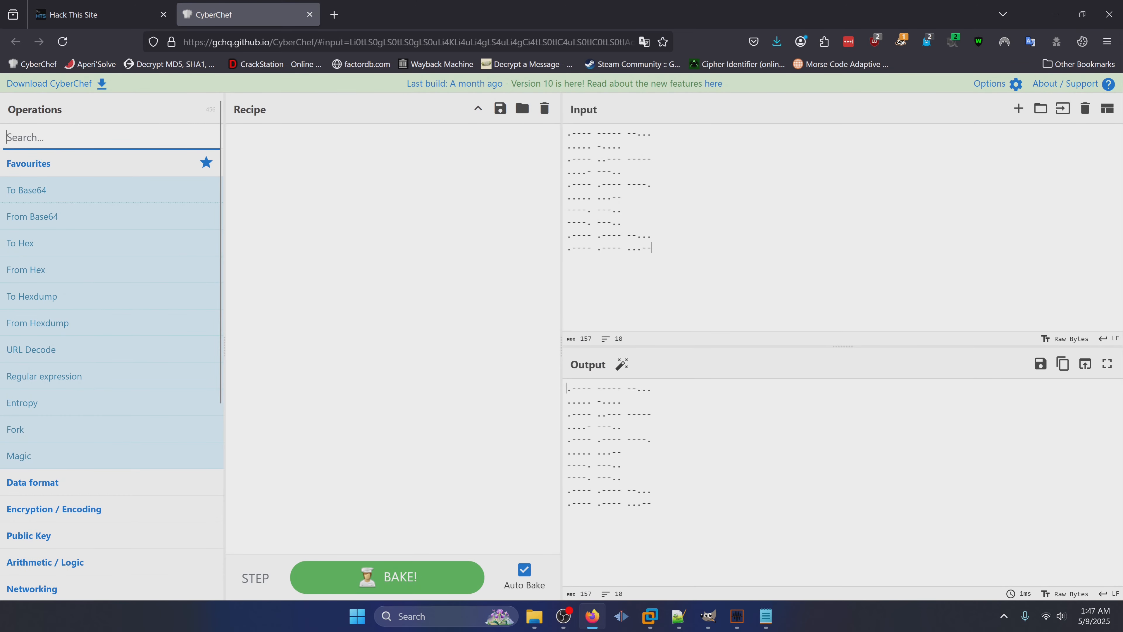
type("mos")
type("rse")
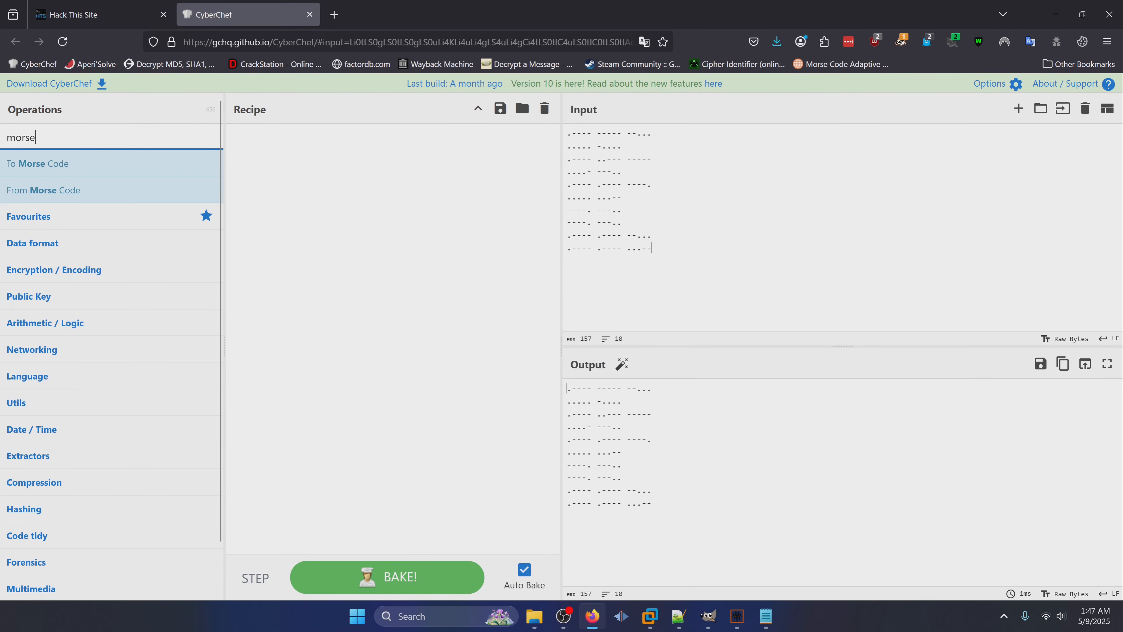
left_click_drag(33, 190, 288, 197)
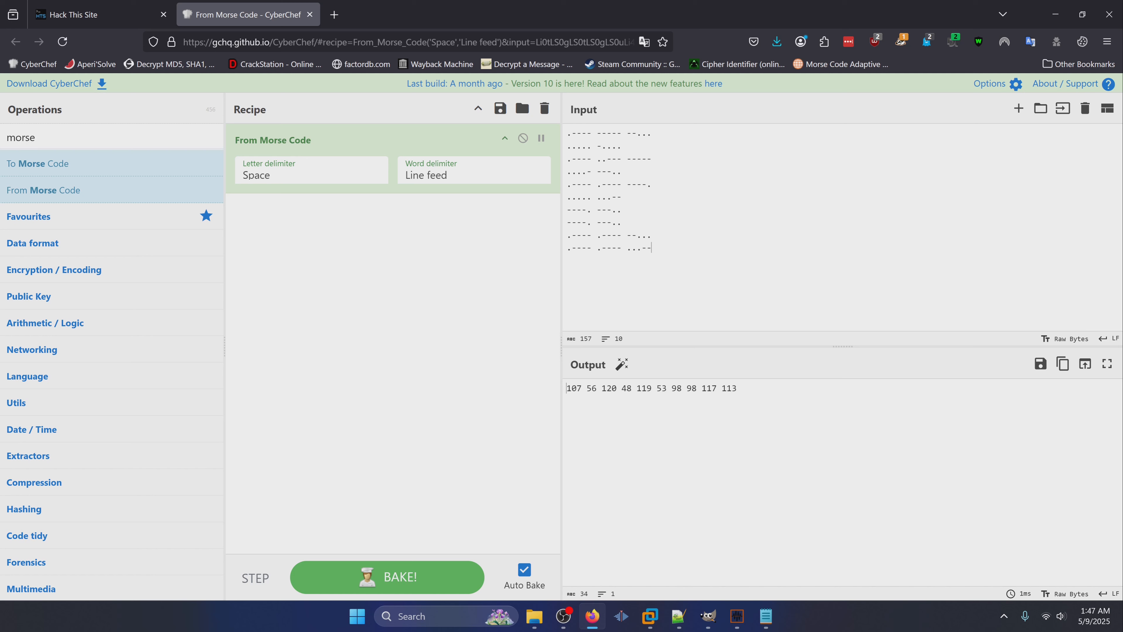
Make the decoded numbers the new input, clear the recipe and apply From Decimal with a Space delimiter.
left_click(1087, 365)
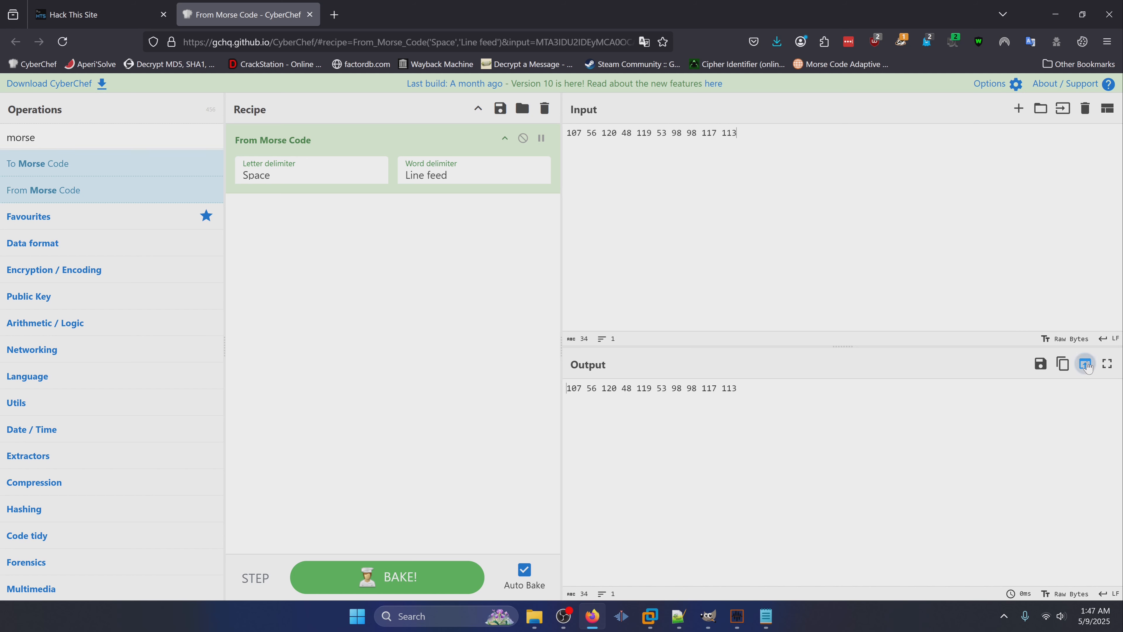
left_click(544, 108)
double_click(21, 137)
type("decimla")
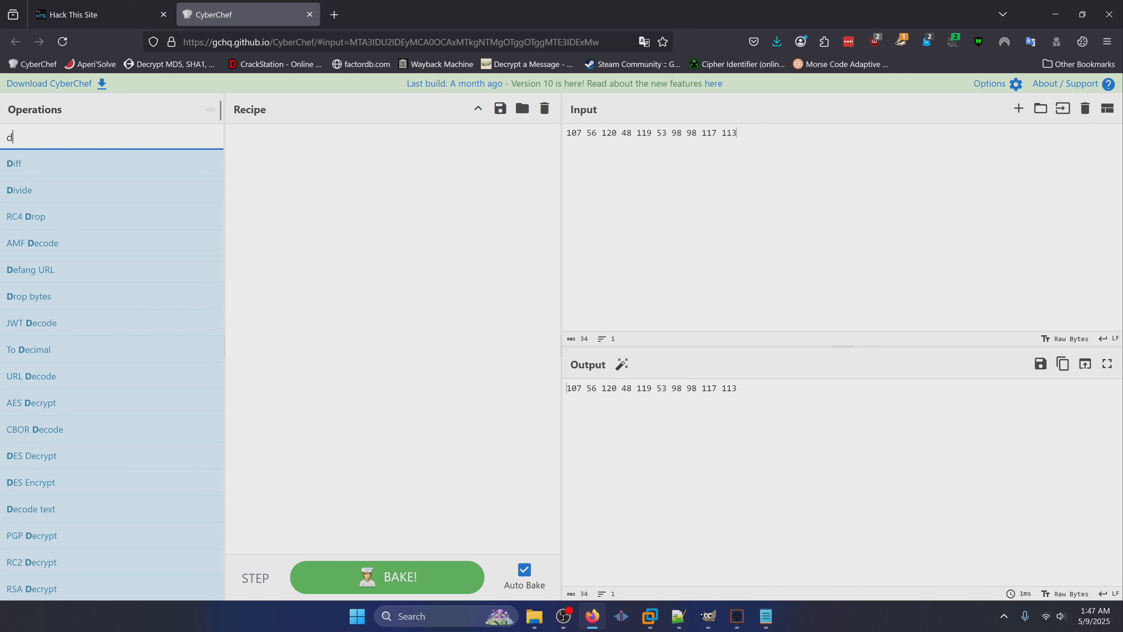
key("BackSpace")
key("BackSpace")
type("a")
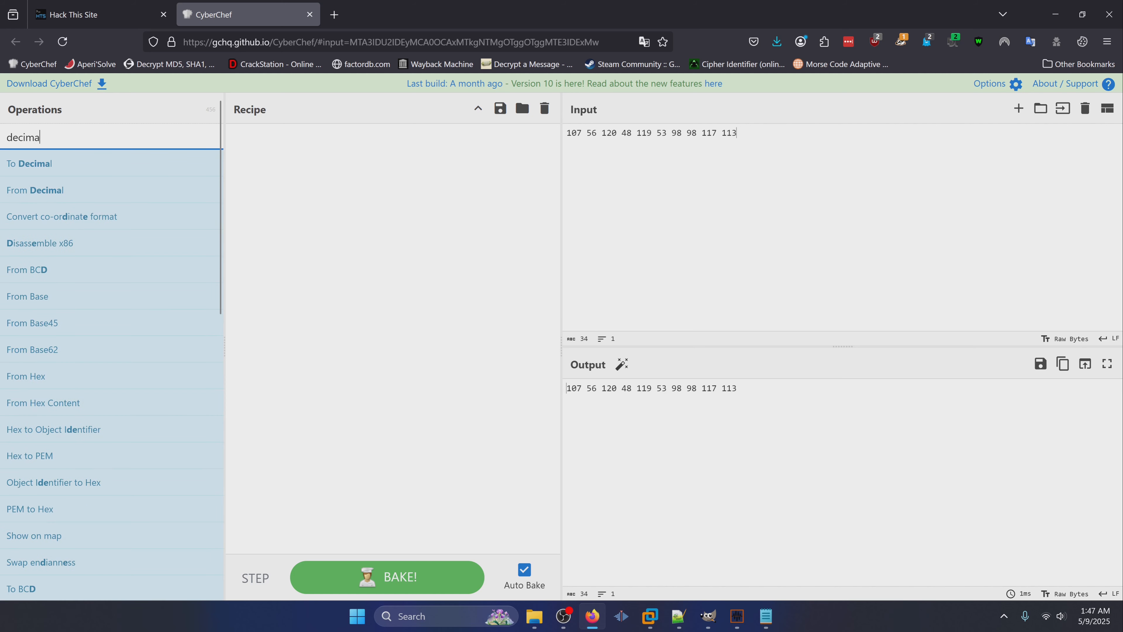
left_click_drag(34, 190, 389, 204)
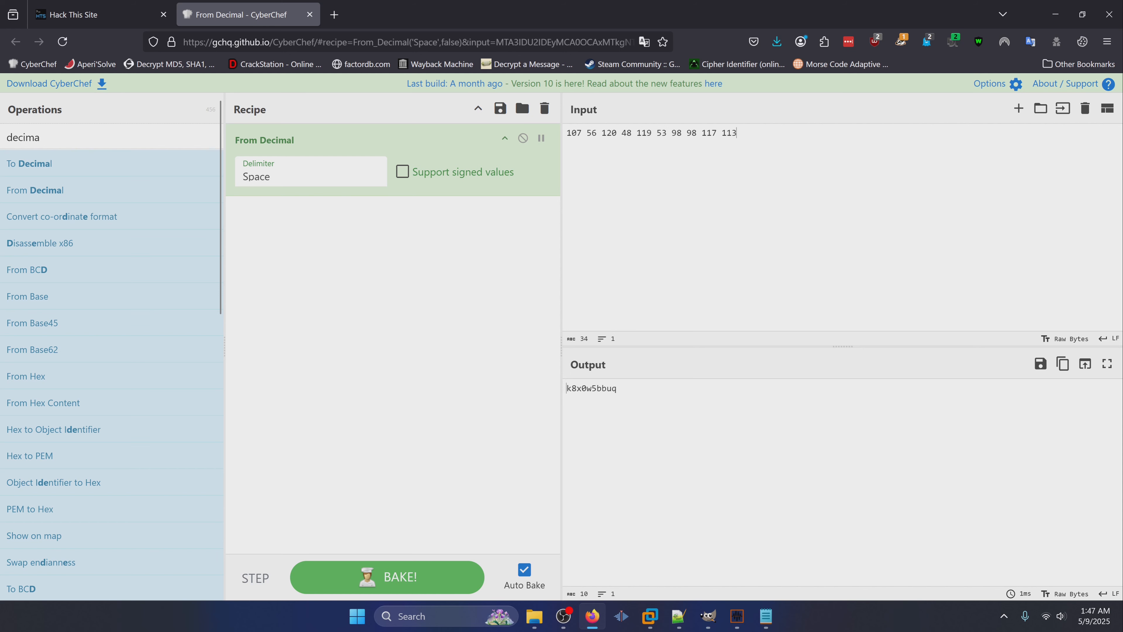
Copy the decoded text, submit it as the answer to steganography mission 9 and go on to mission 10.
left_click(1063, 363)
left_click(97, 15)
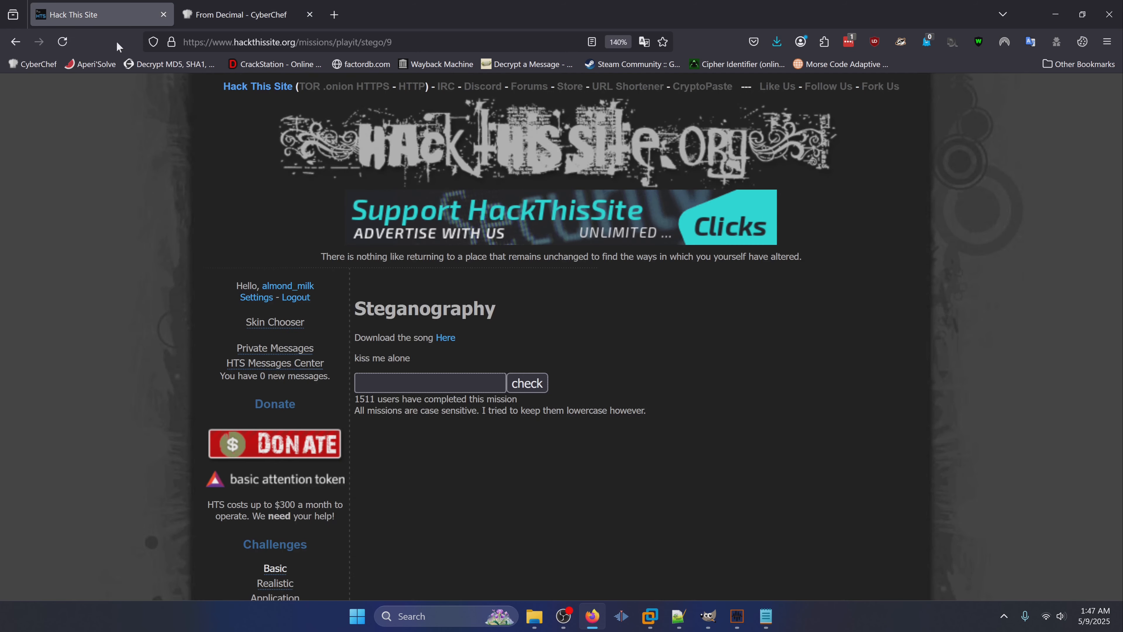
left_click(429, 383)
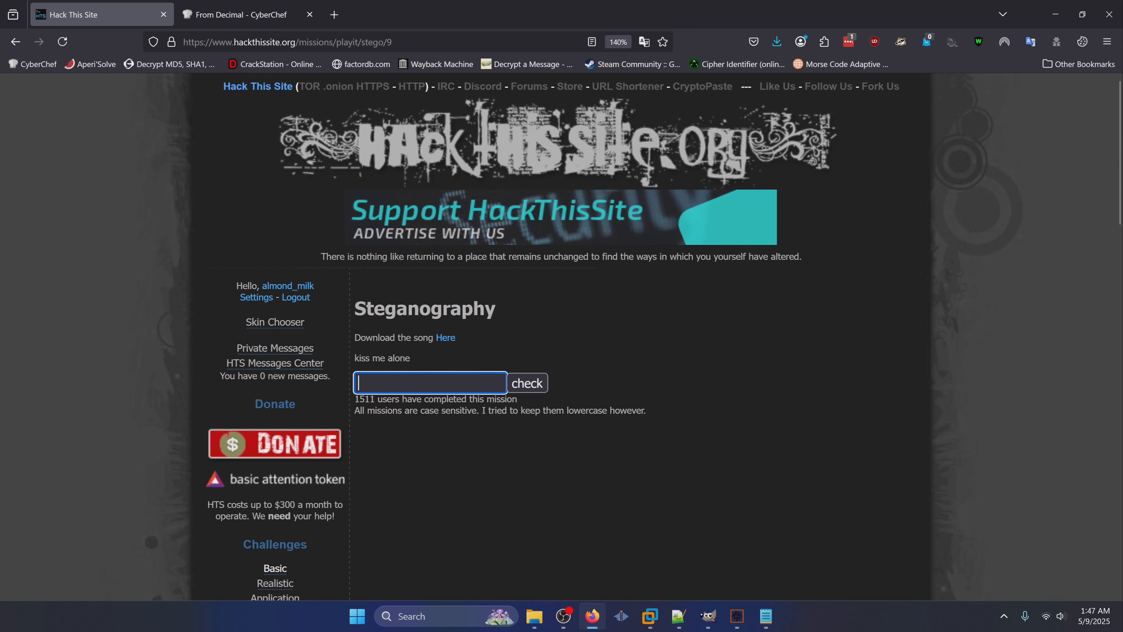
key("ctrl+v")
left_click(539, 384)
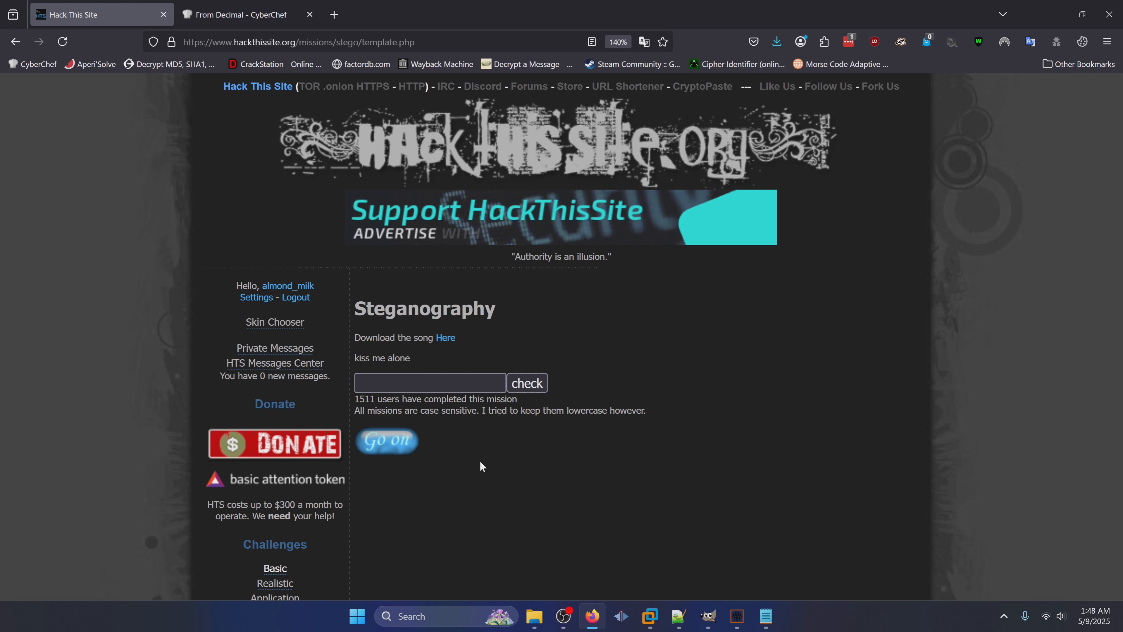
left_click(408, 446)
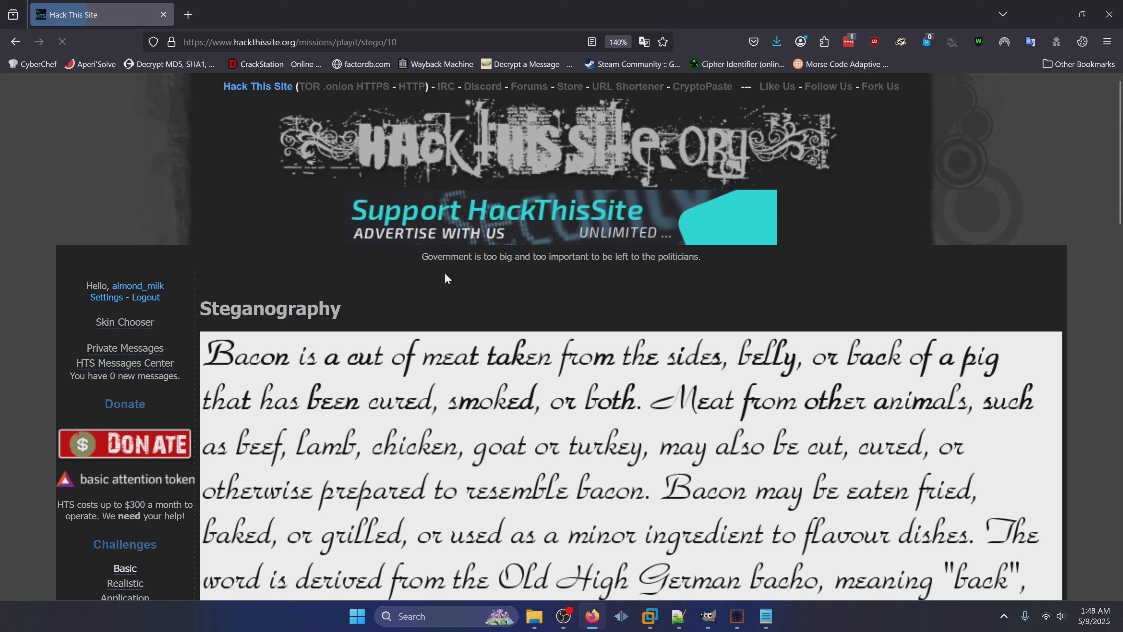
Review the mission 10 bacon text image and look up "bacon cipher", reading the code table in Wikipedia's Bacon's cipher article.
scroll(443, 272, "down", 4)
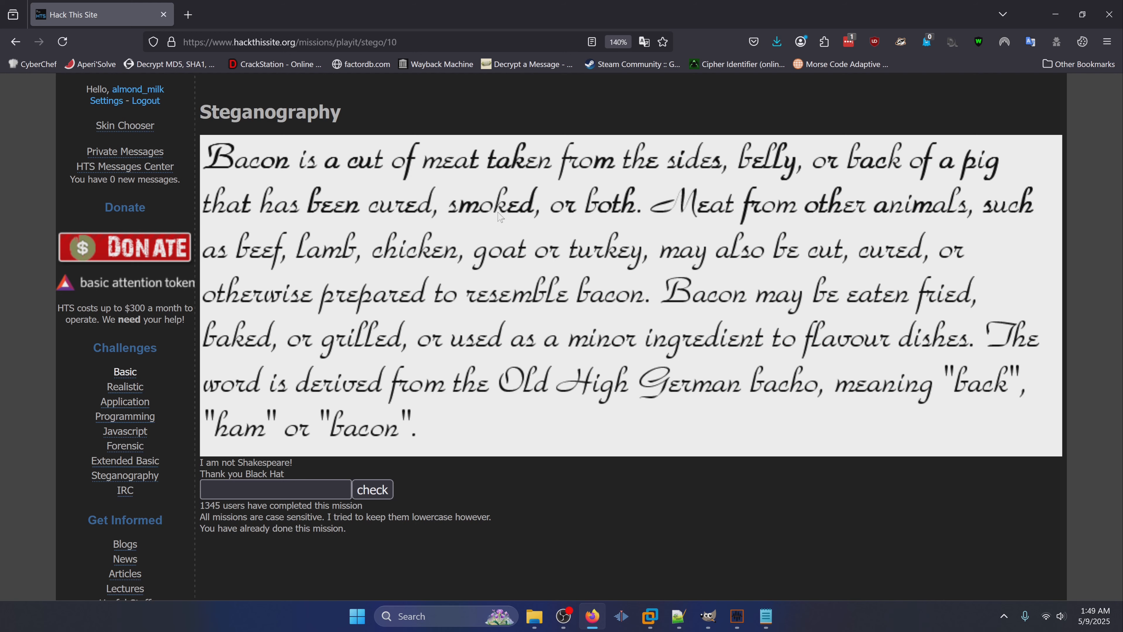
key("ctrl+t")
type("ba")
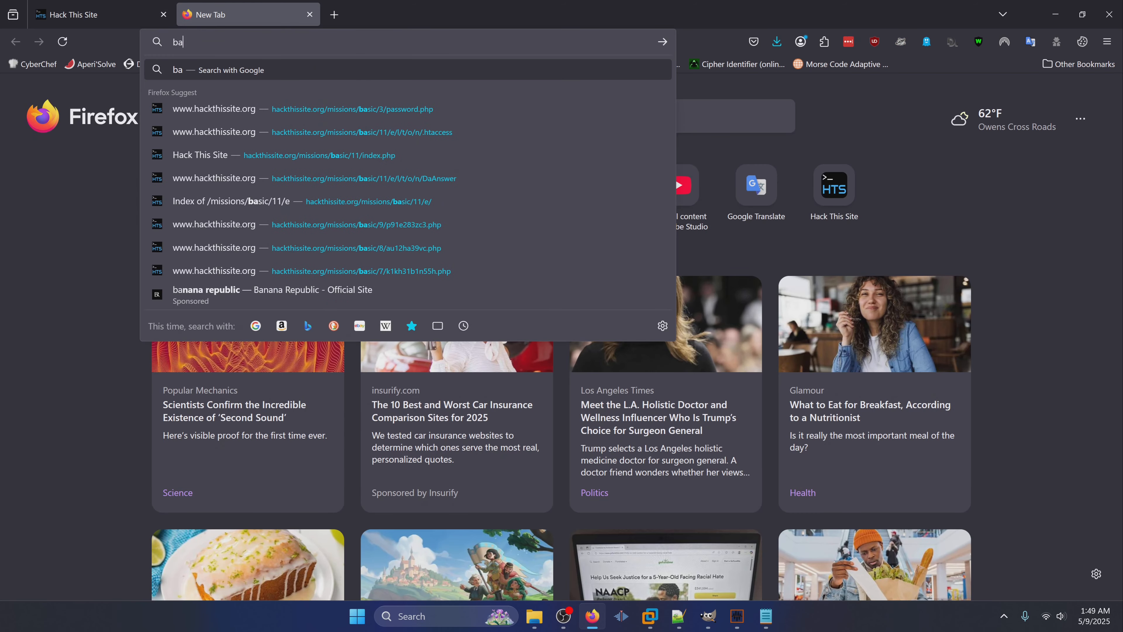
type("con cipher")
key("Return")
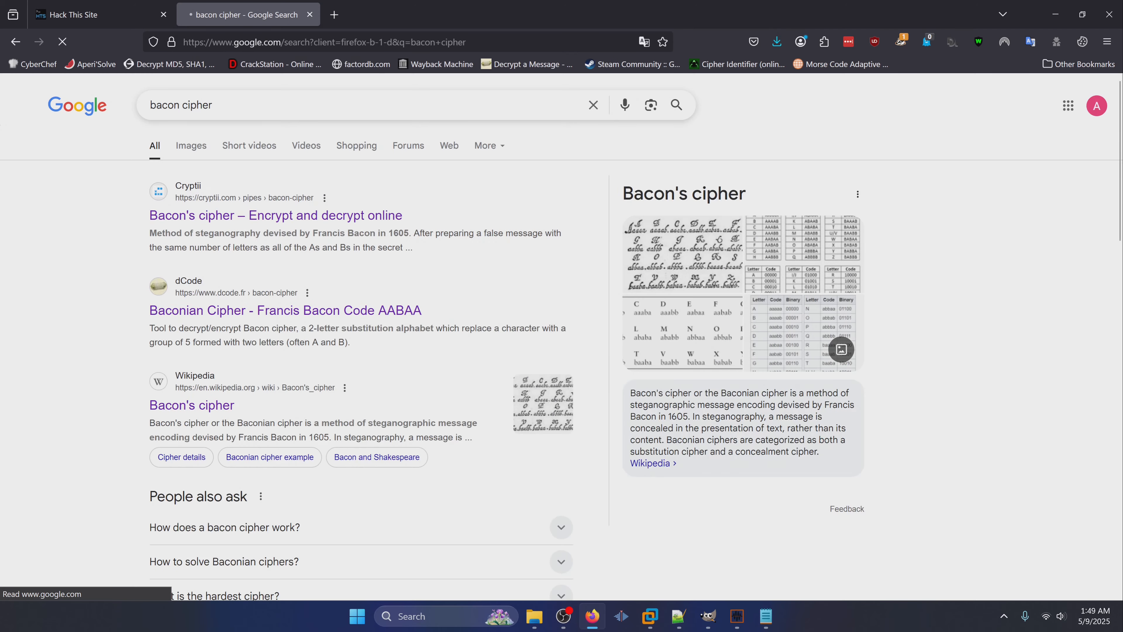
left_click(340, 383)
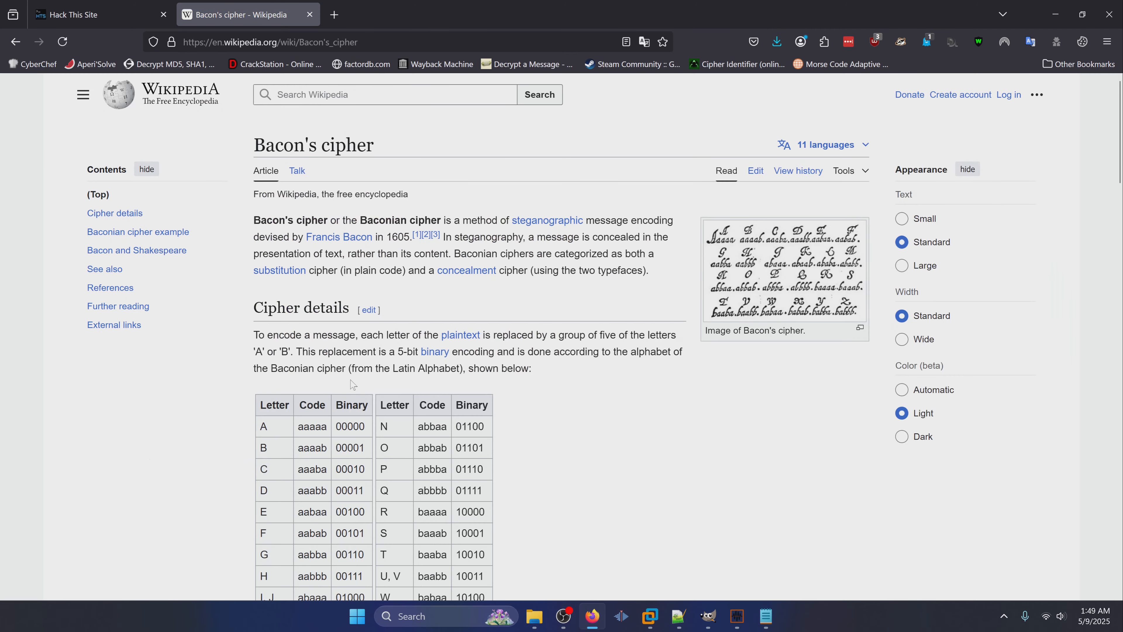
scroll(562, 337, "down", 2)
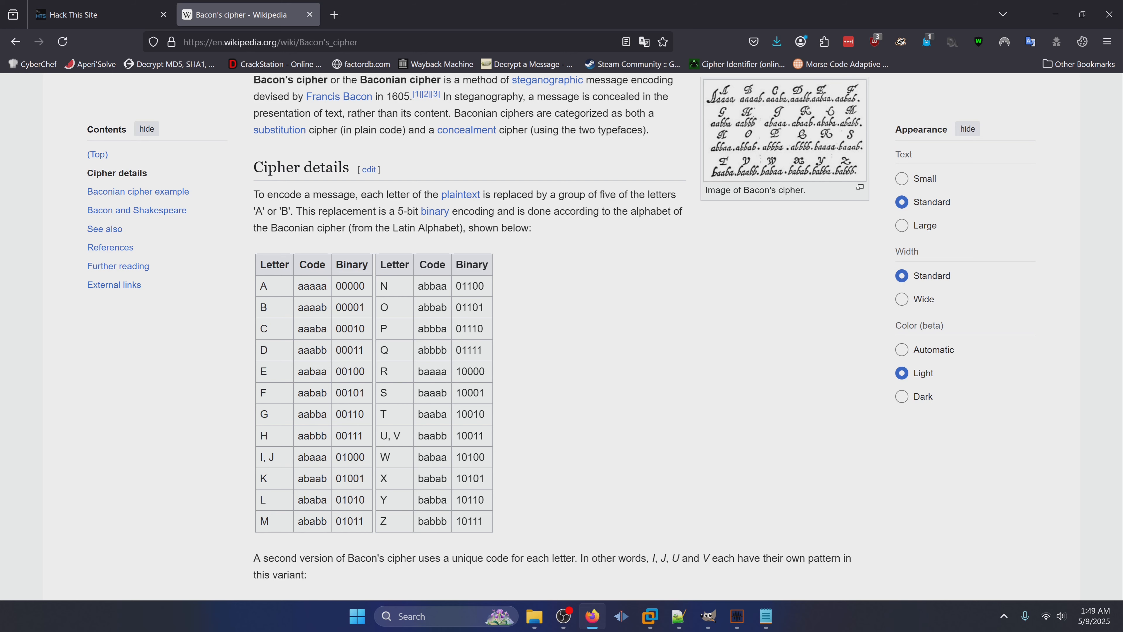
Return to the mission page, switch to File Explorer, go to the stego10 folder inside hackthissite and open Stego10.jpg in Paint.
left_click(97, 14)
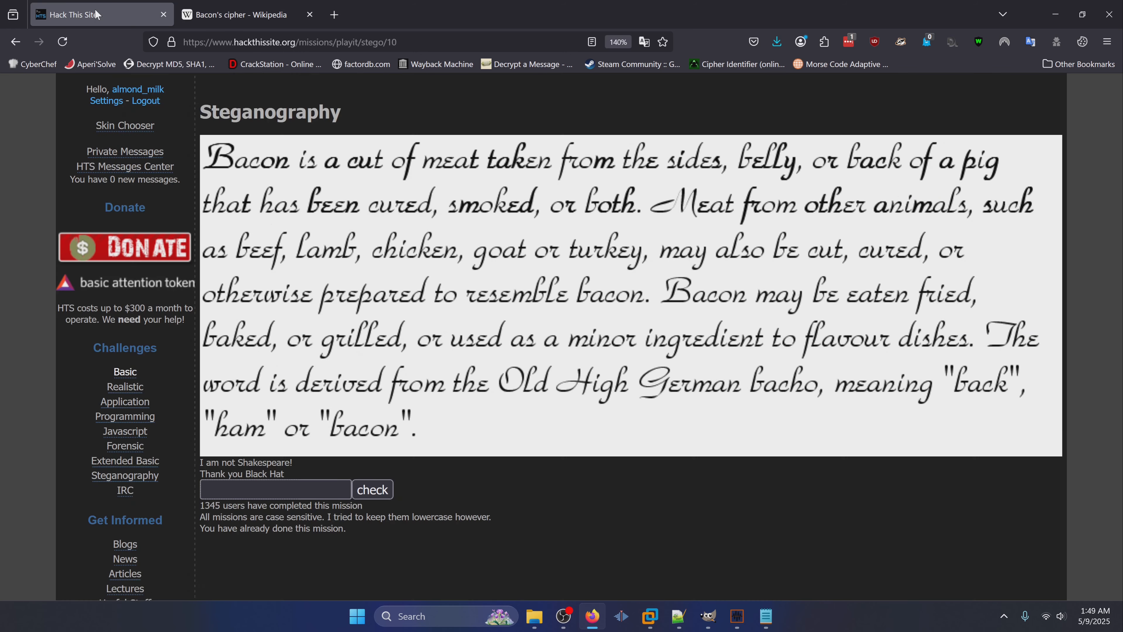
right_click(564, 240)
left_click(499, 309)
left_click(535, 616)
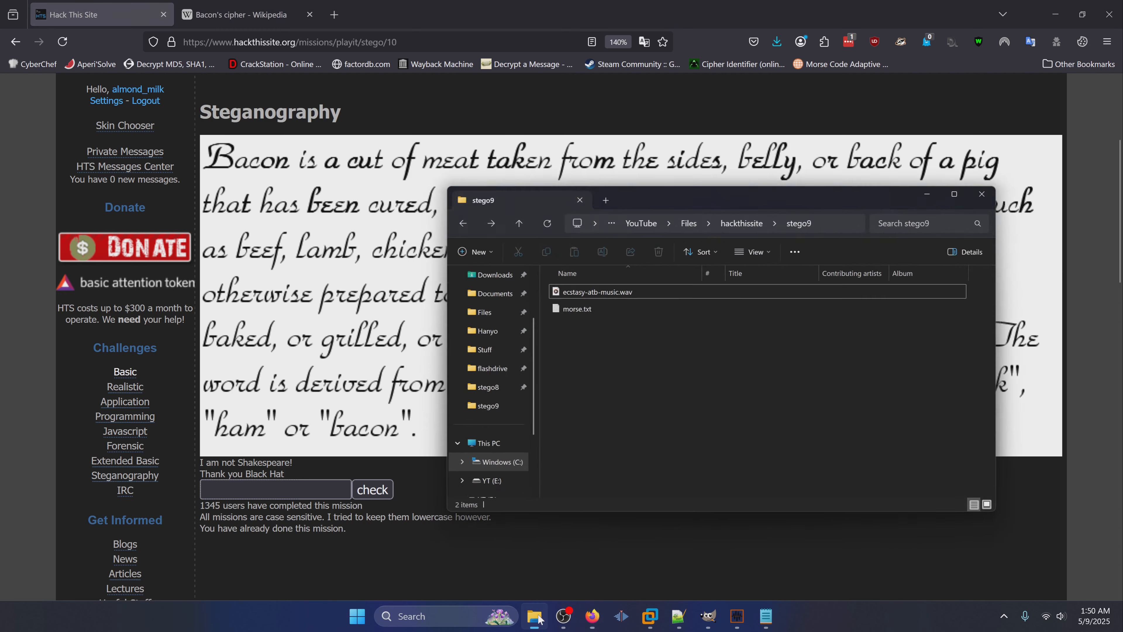
left_click(769, 176)
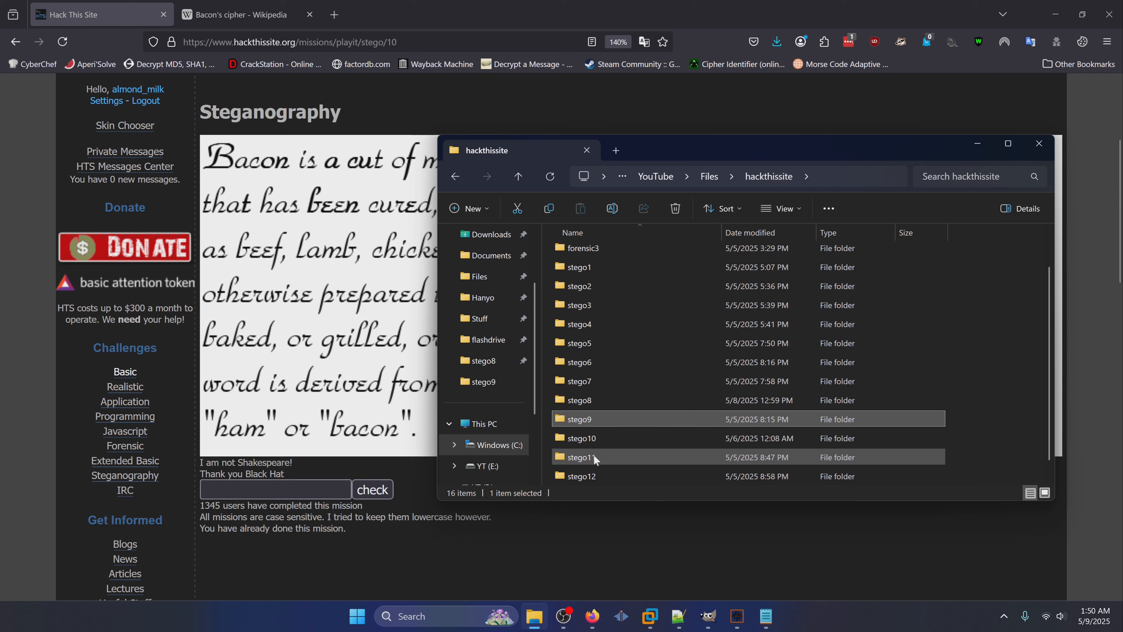
double_click(582, 438)
right_click(643, 276)
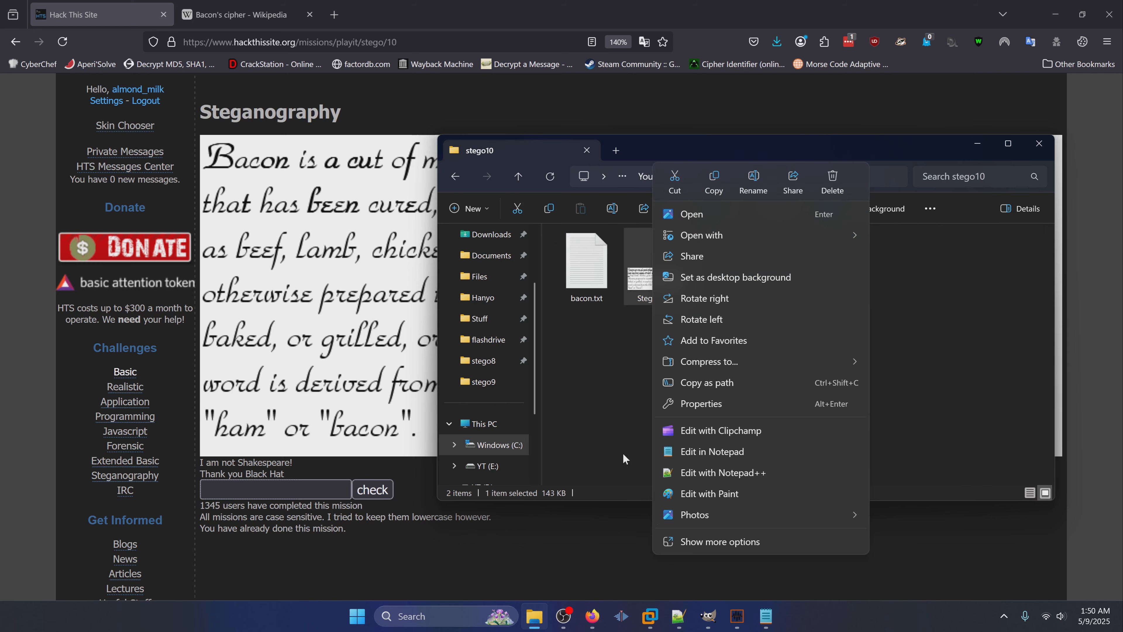
left_click(743, 494)
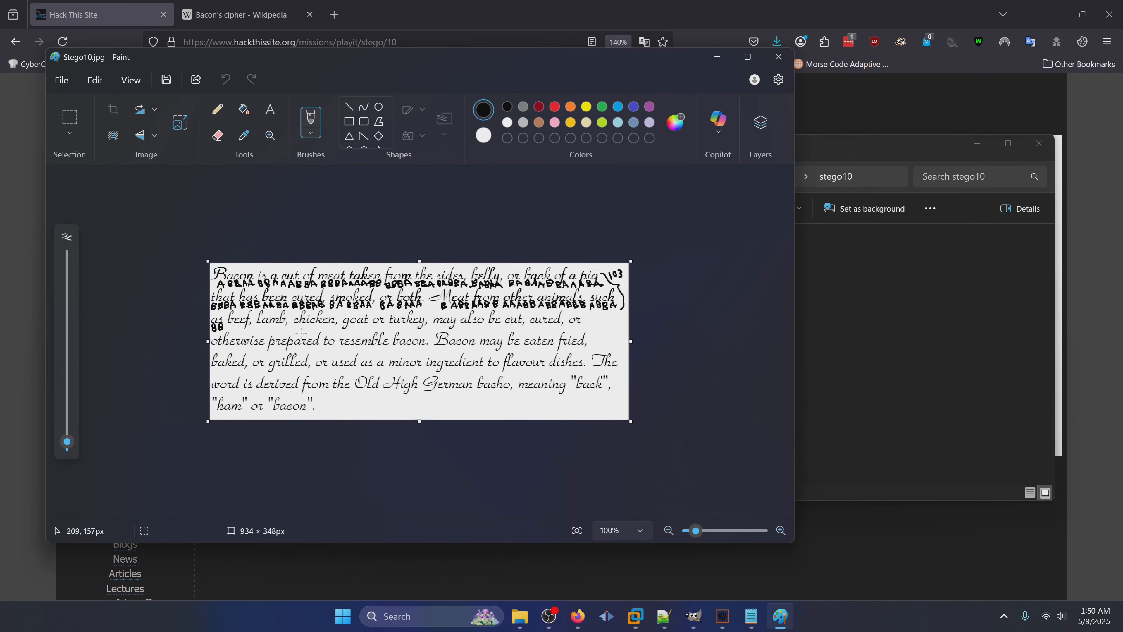
Examine the handwritten A and B marks under the thin and bold letters of the bacon text, line by line.
scroll(301, 332, "up", 10)
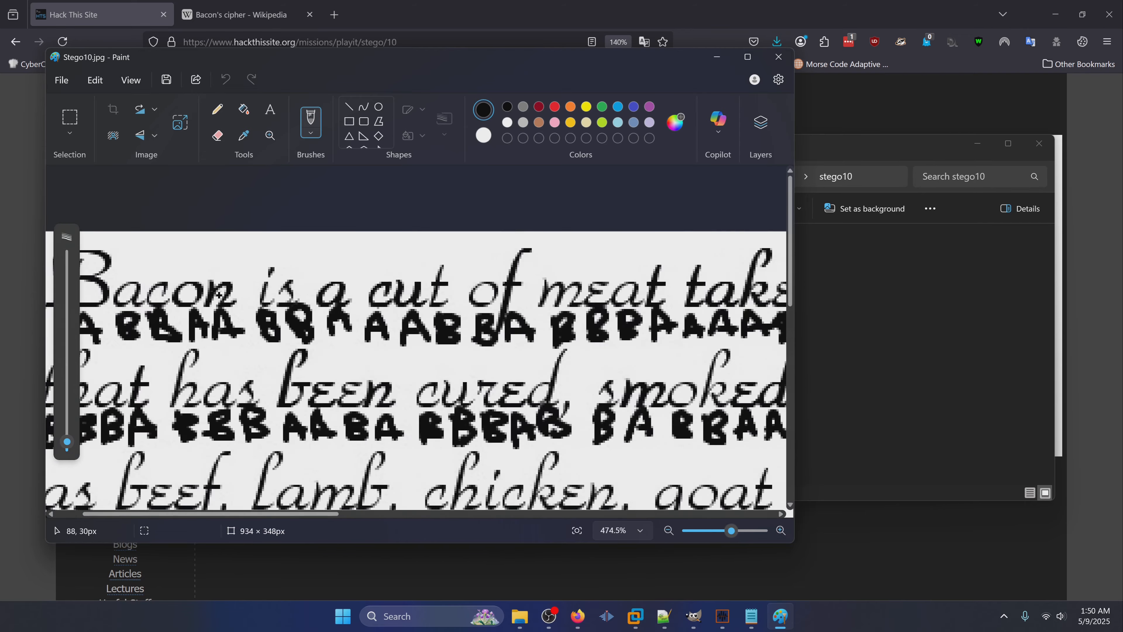
scroll(219, 294, "up", 3)
left_click_drag(268, 514, 201, 511)
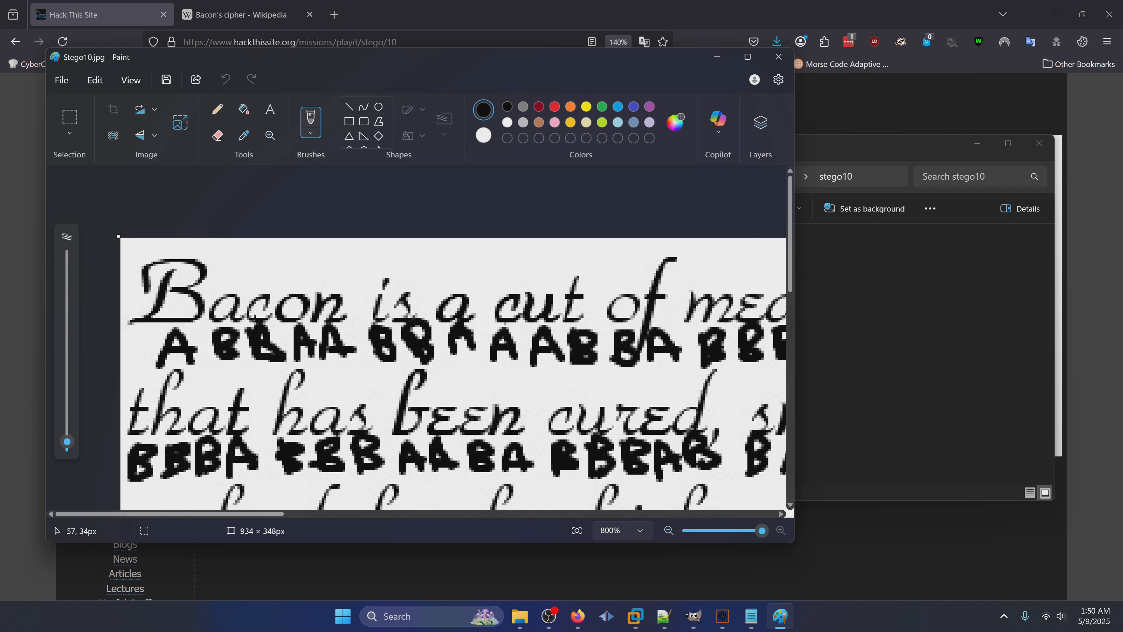
scroll(127, 356, "down", 3)
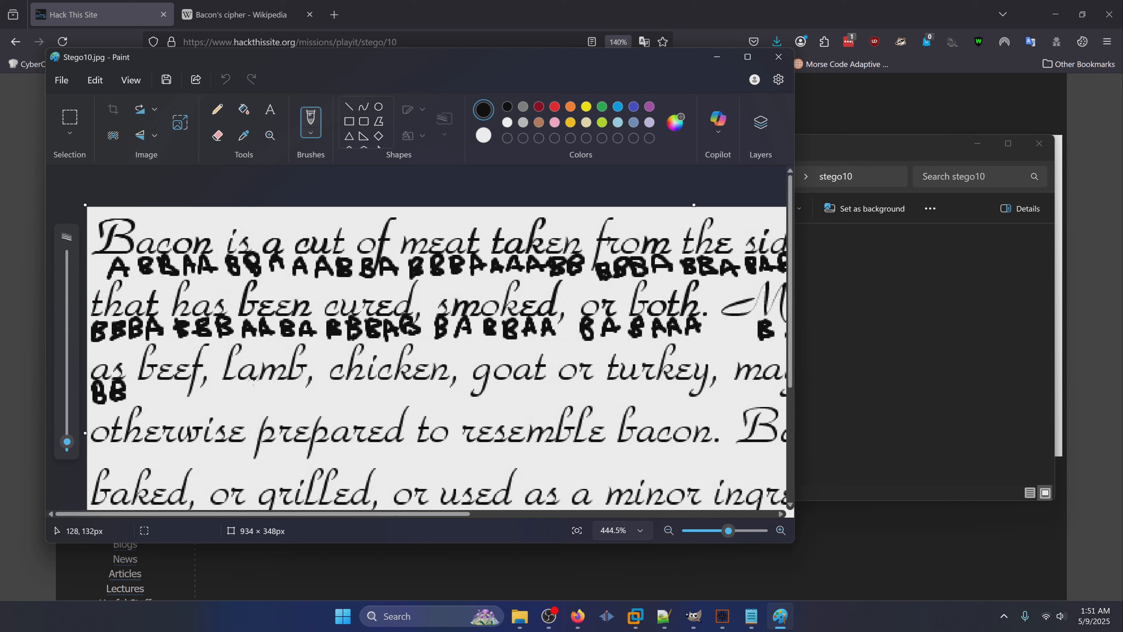
mouse_move(270, 513)
left_mouse_down()
mouse_move(393, 515)
mouse_move(271, 514)
left_mouse_up()
scroll(287, 281, "up", 2)
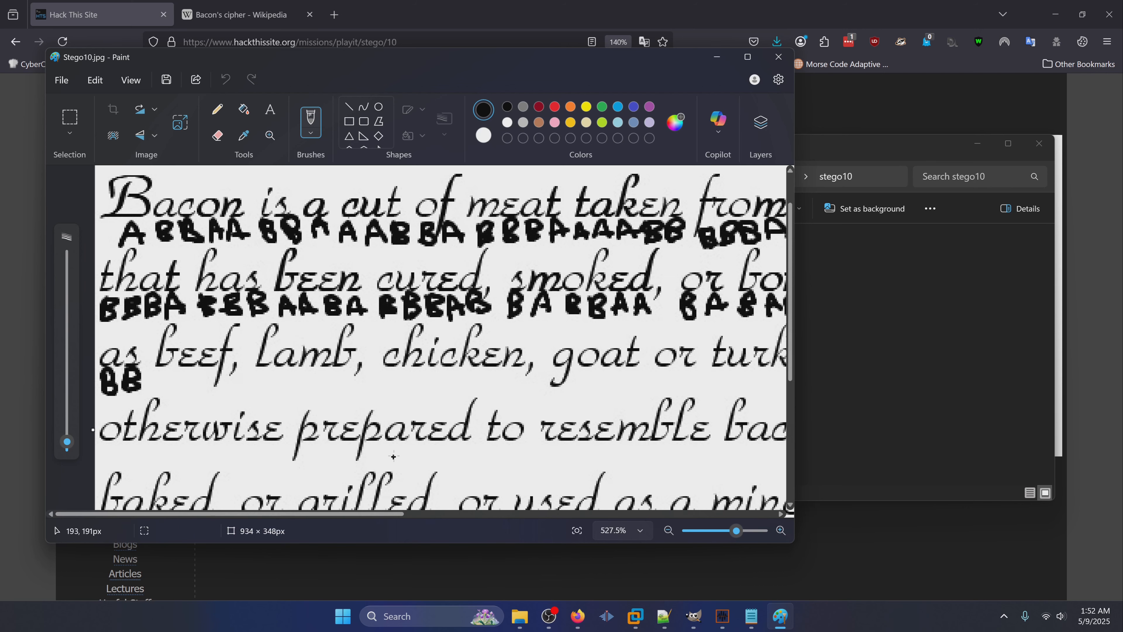
scroll(394, 458, "down", 5)
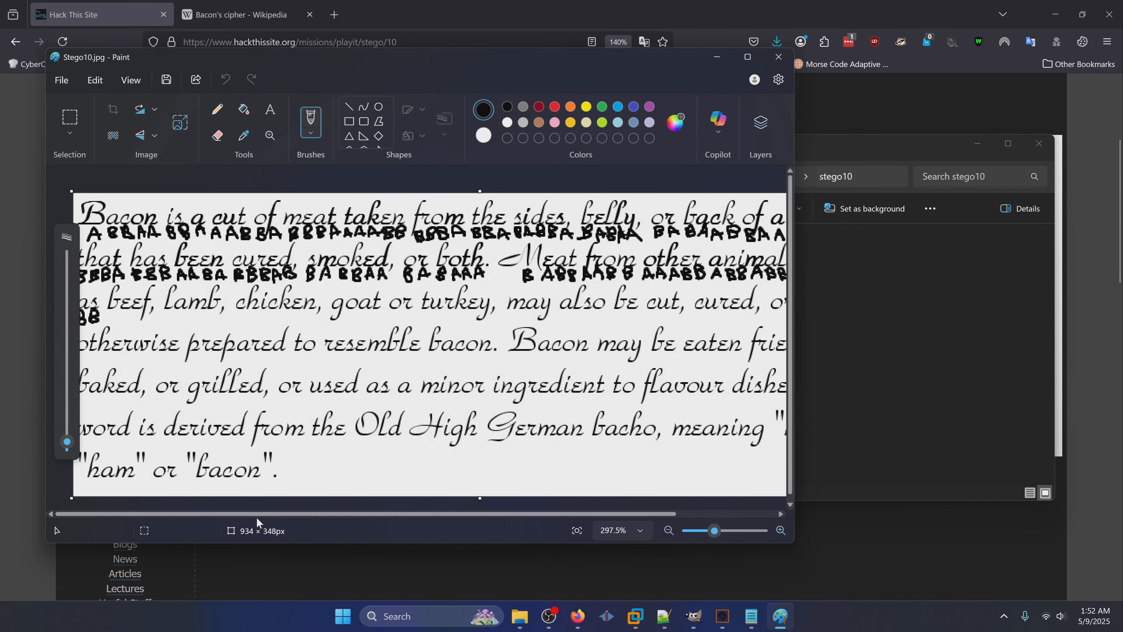
left_click_drag(262, 513, 363, 513)
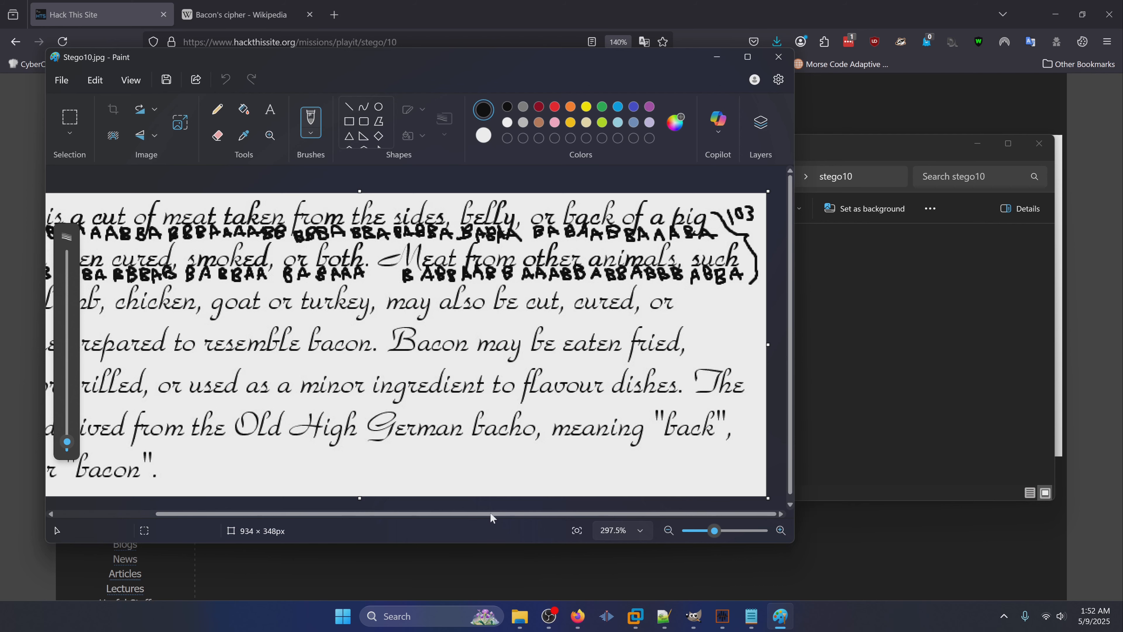
left_click_drag(490, 512, 210, 491)
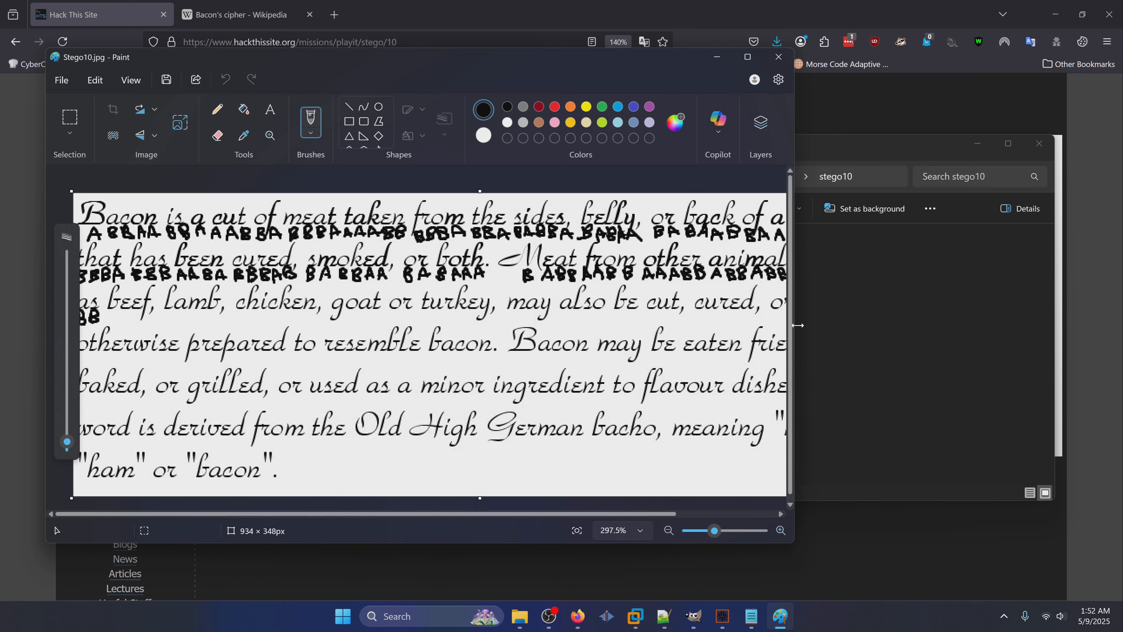
Open bacon.txt from the stego10 folder and copy its whole A/B string.
left_click(821, 327)
double_click(586, 266)
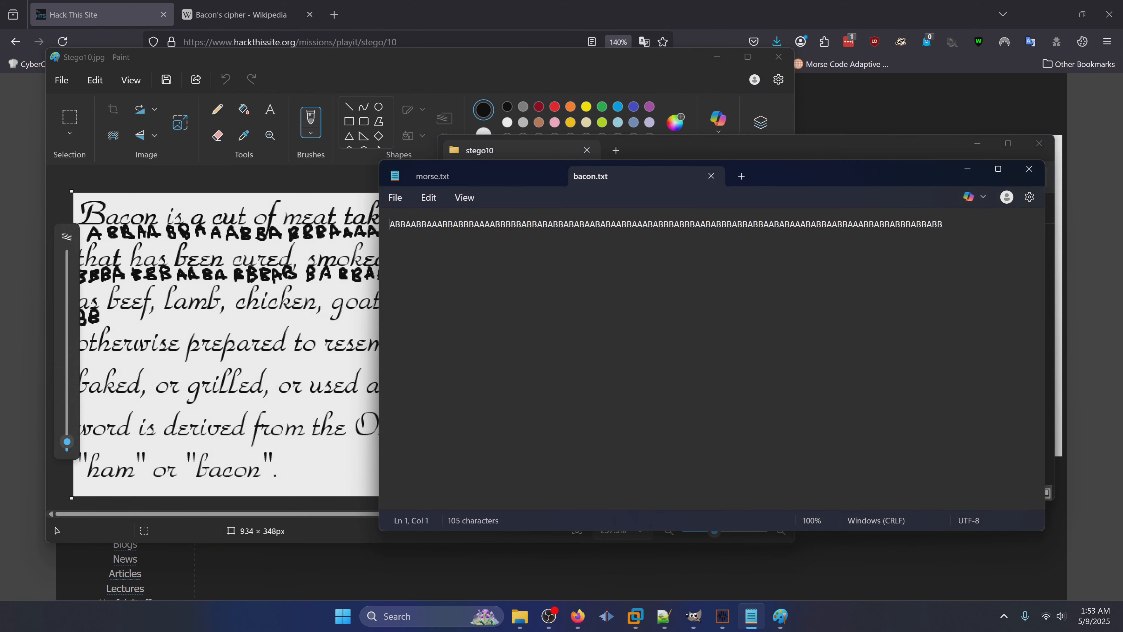
key("ctrl+a")
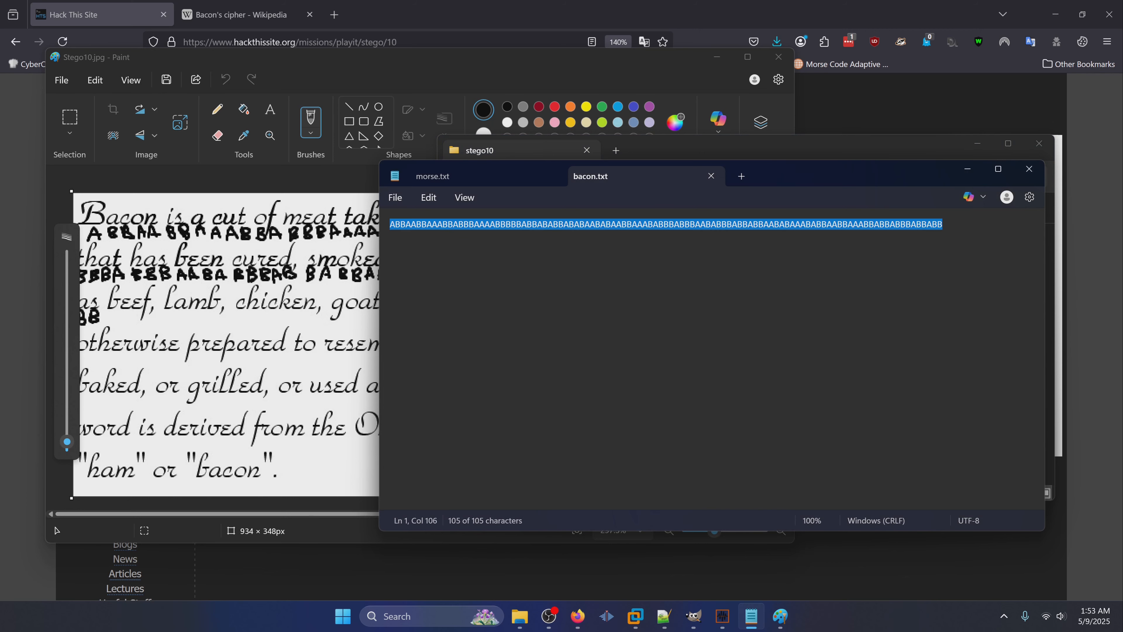
right_click(436, 226)
left_click(522, 303)
Switch to Firefox, open CyberChef in a new tab, paste the A/B string and add Bacon Cipher Decode to the recipe.
left_click(16, 160)
middle_click(26, 63)
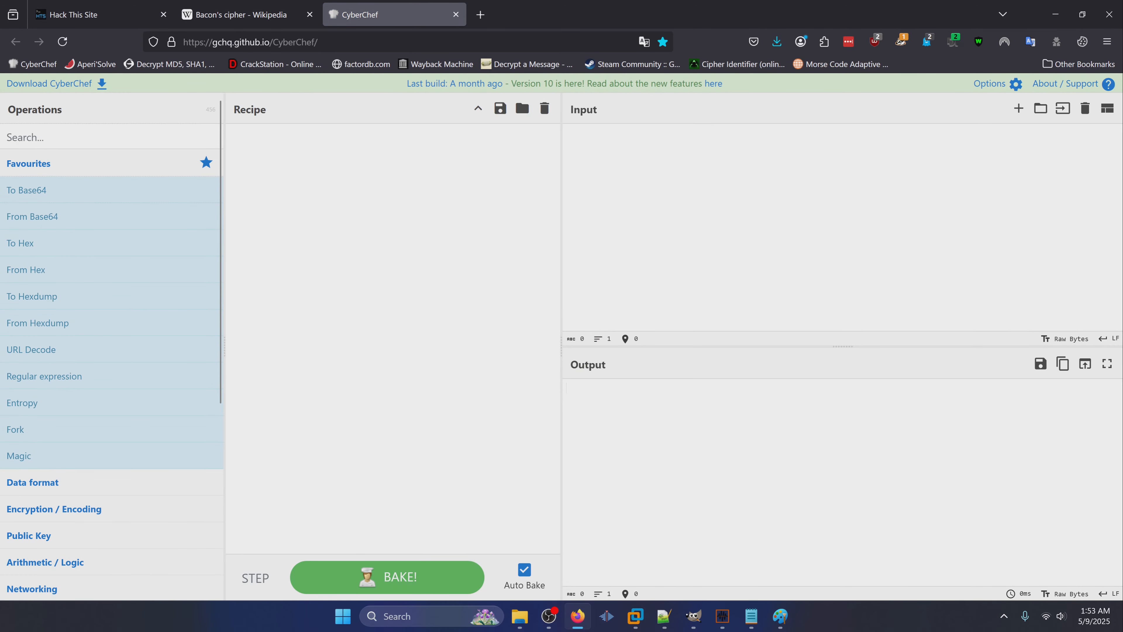
key("ctrl+v")
left_click(66, 137)
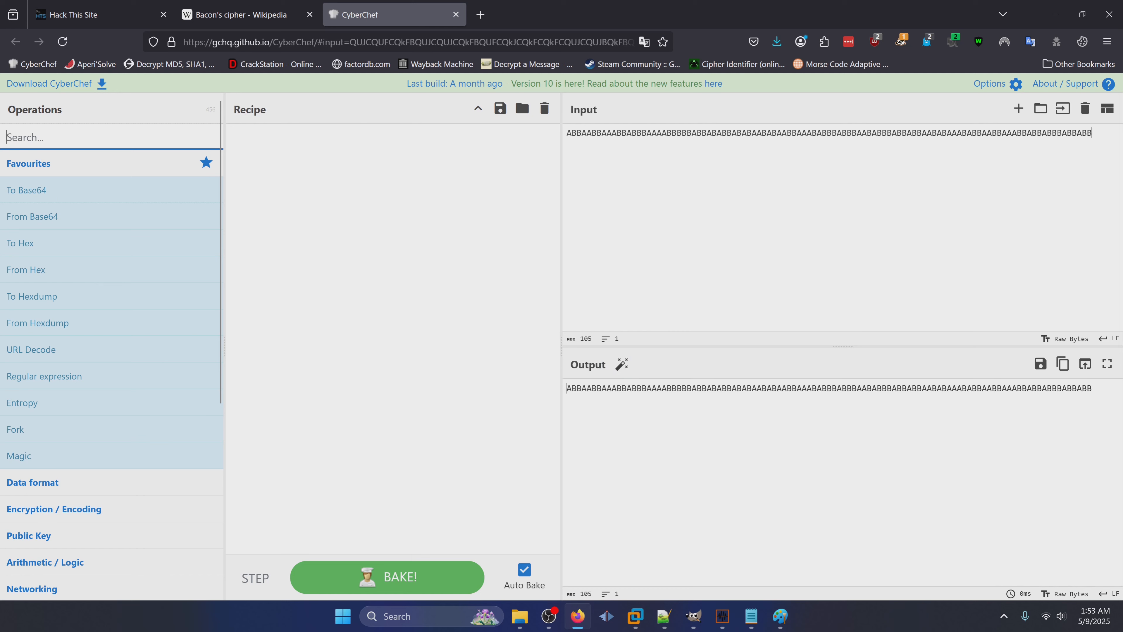
type("bacon")
left_click_drag(51, 163, 349, 163)
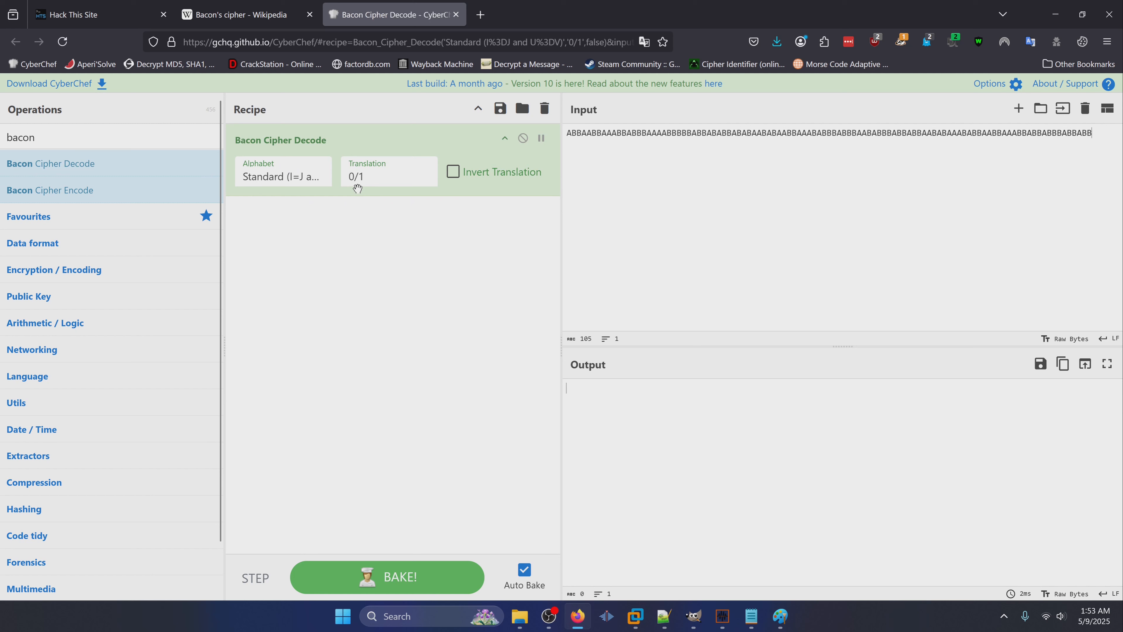
Set the Bacon Cipher Decode translation to A/B, examine the decoded output and turn on Invert Translation.
left_click(363, 174)
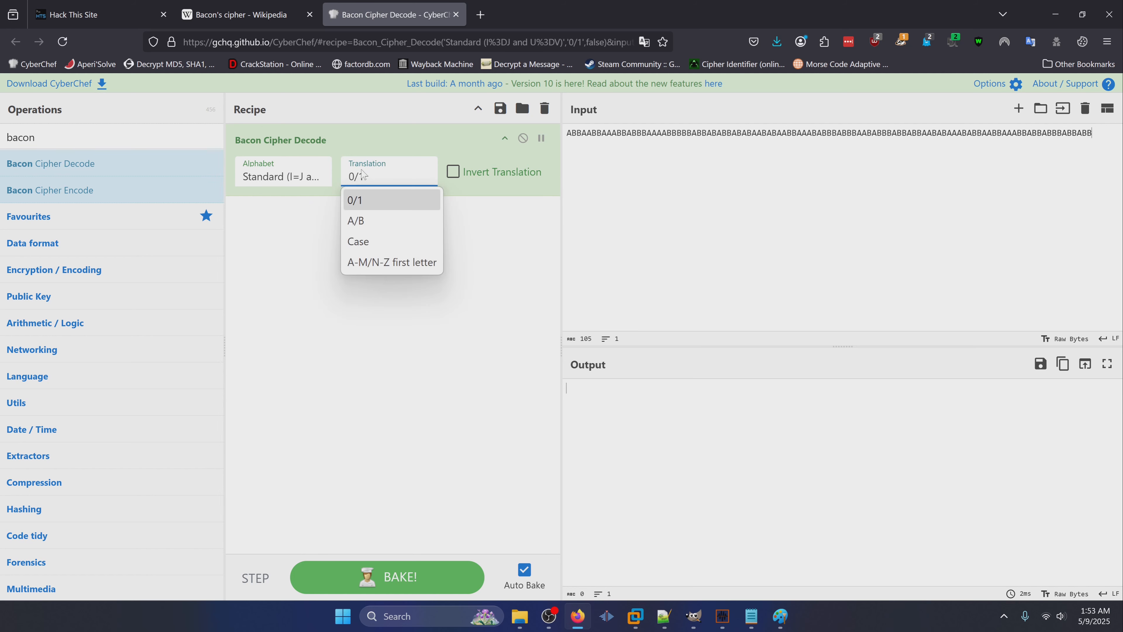
left_click(374, 220)
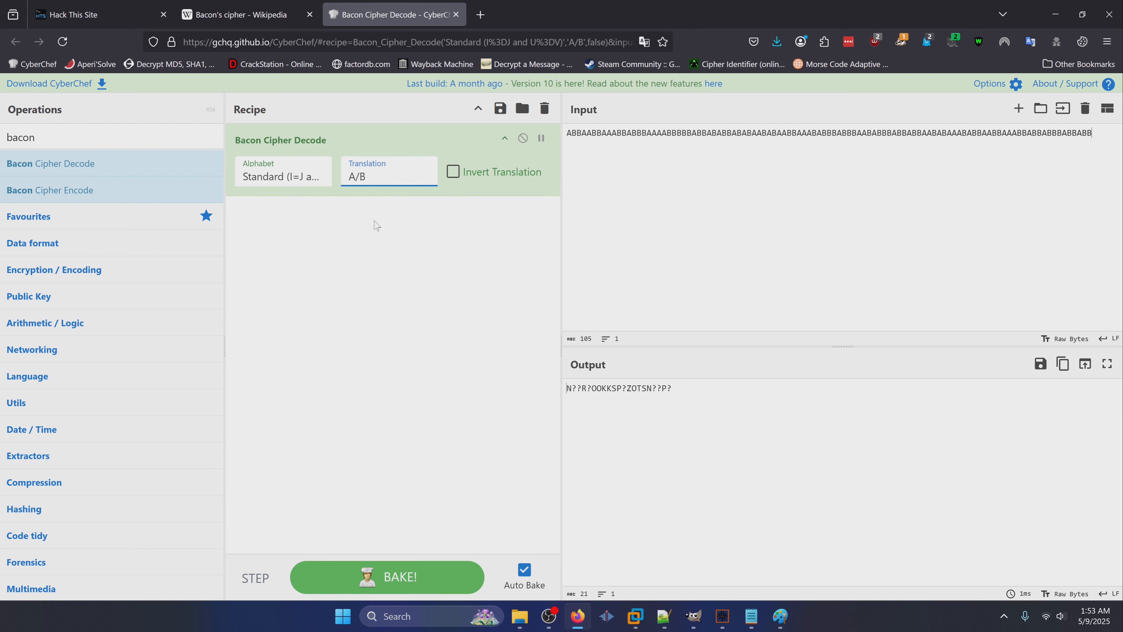
left_click_drag(672, 388, 566, 388)
left_click(672, 388)
left_click(453, 171)
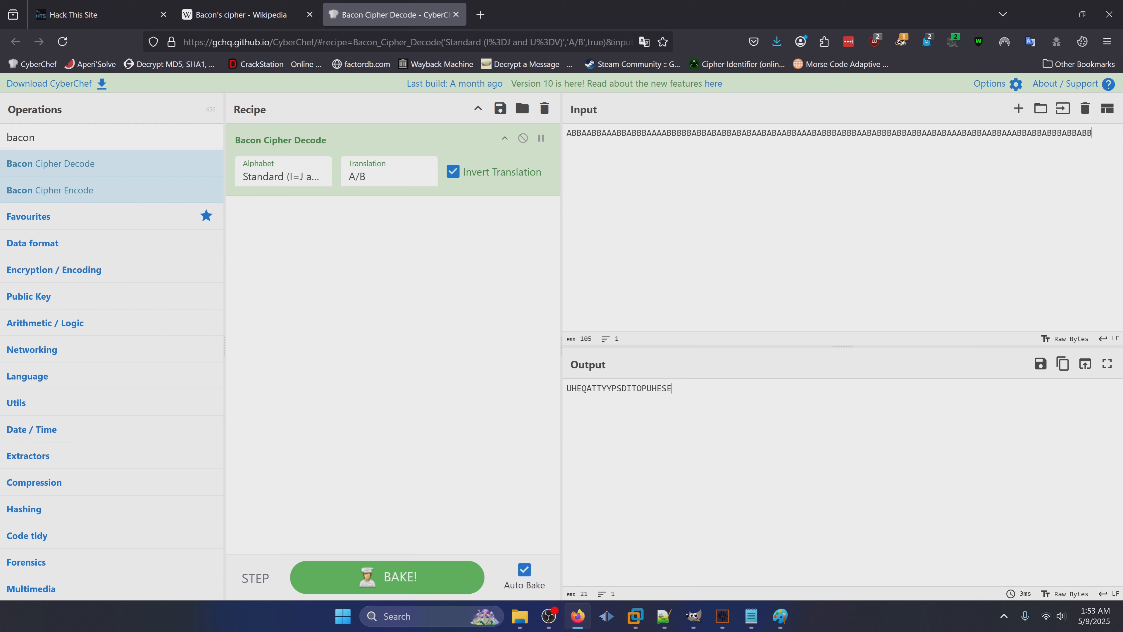
Change the Bacon Cipher Decode alphabet to Complete and read the end of the decoded message.
left_click(266, 172)
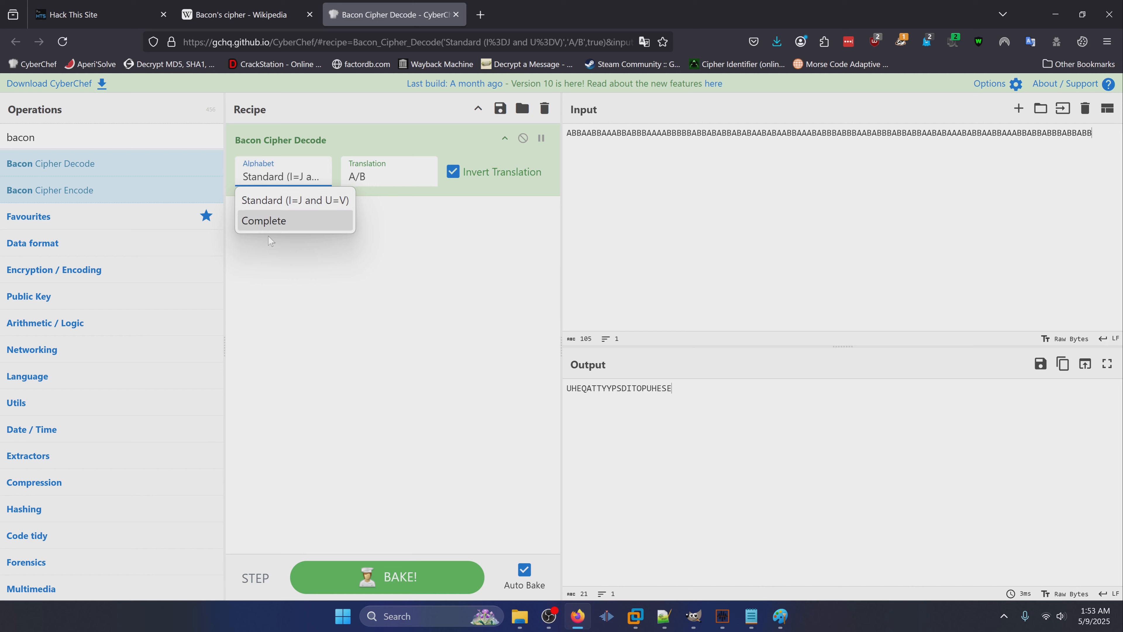
left_click(277, 221)
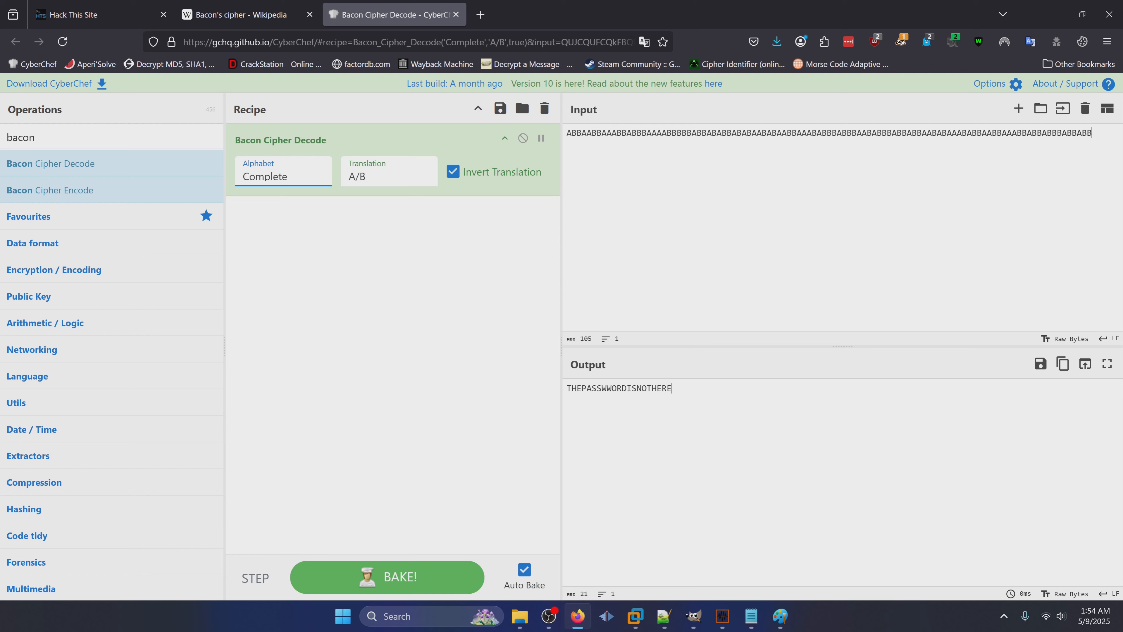
left_click_drag(635, 388, 672, 388)
Return to the Hack This Site mission page, enter the decoded password in the answer field and submit it for checking.
left_click(77, 16)
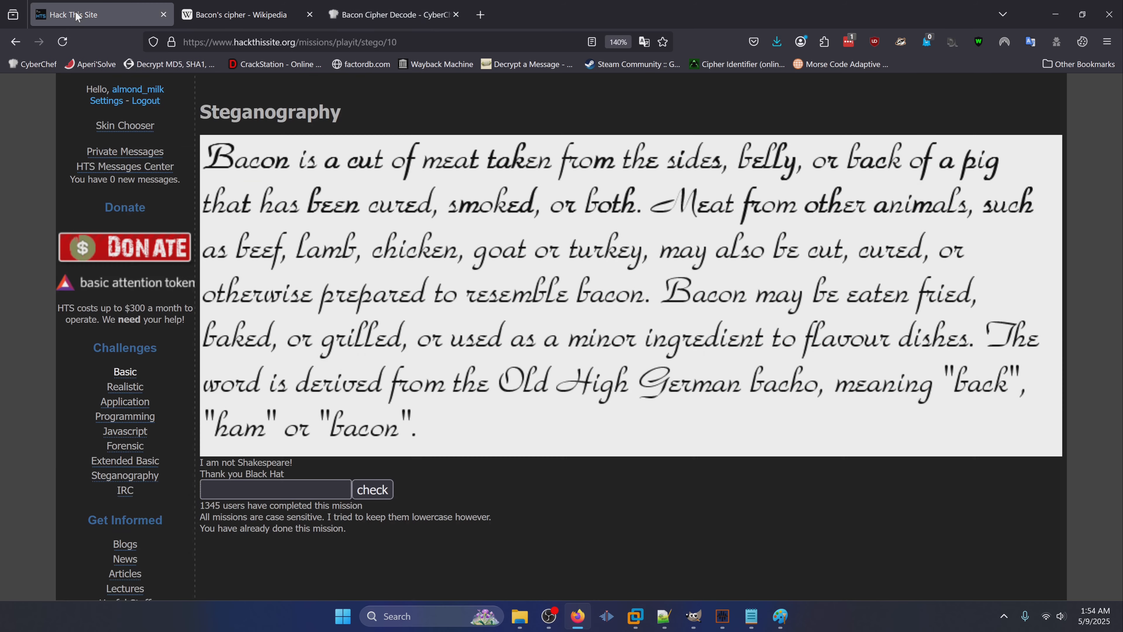
left_click(274, 489)
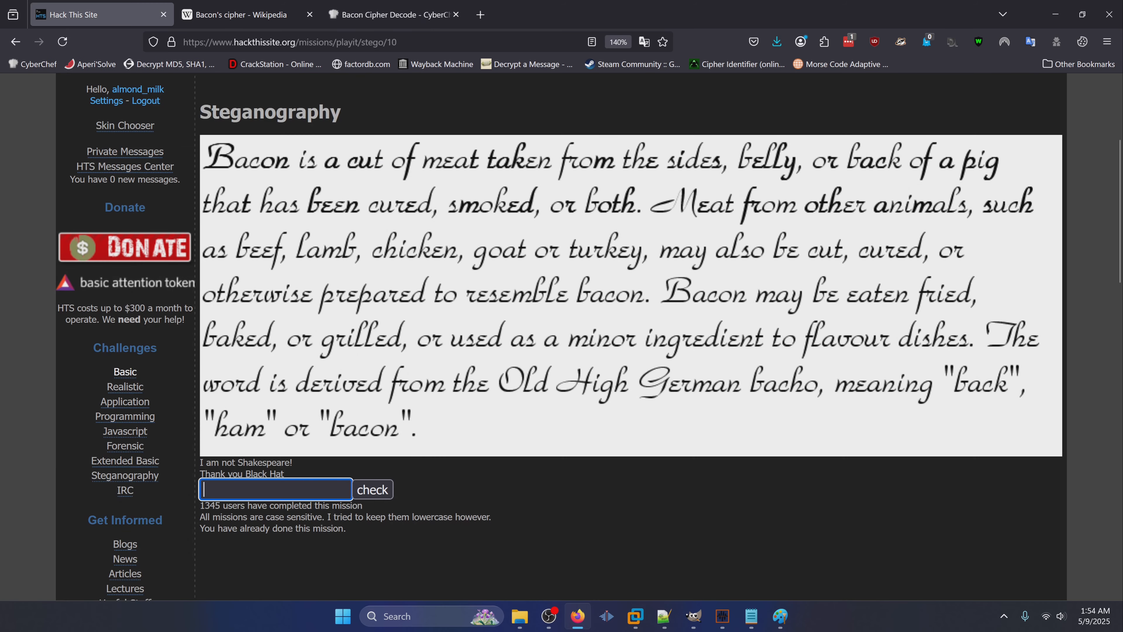
type("not here")
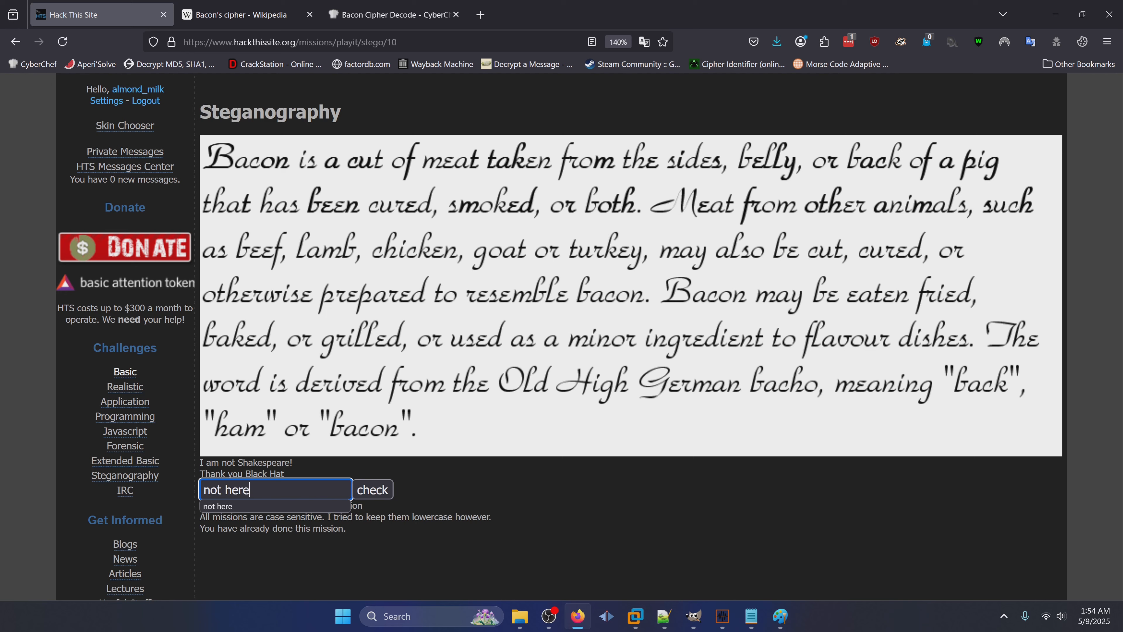
left_click(384, 492)
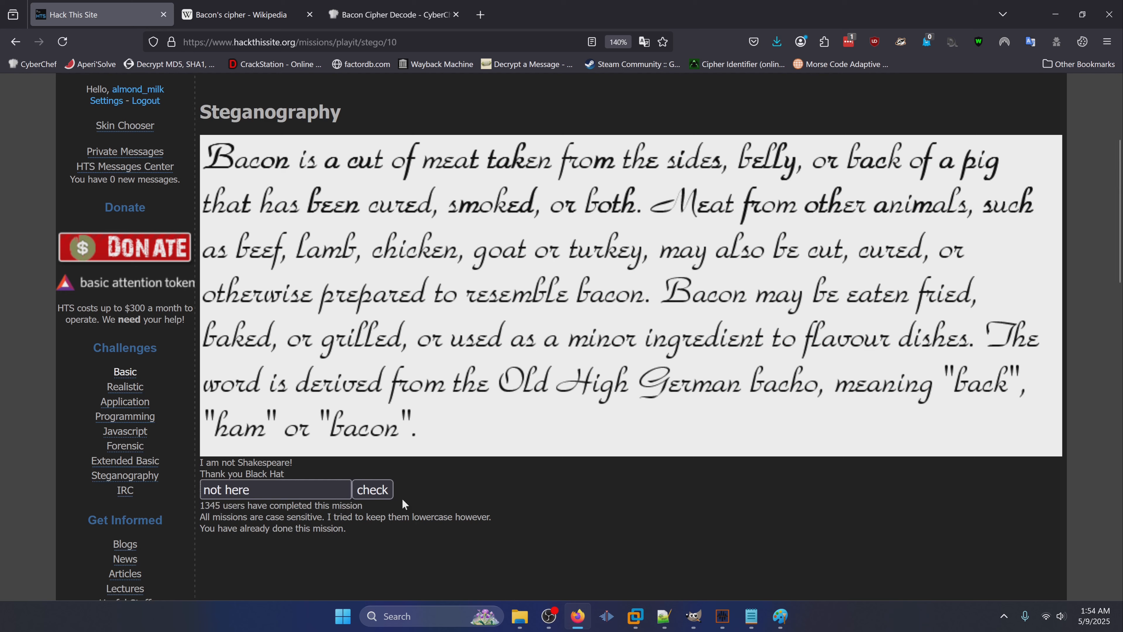
left_click(384, 492)
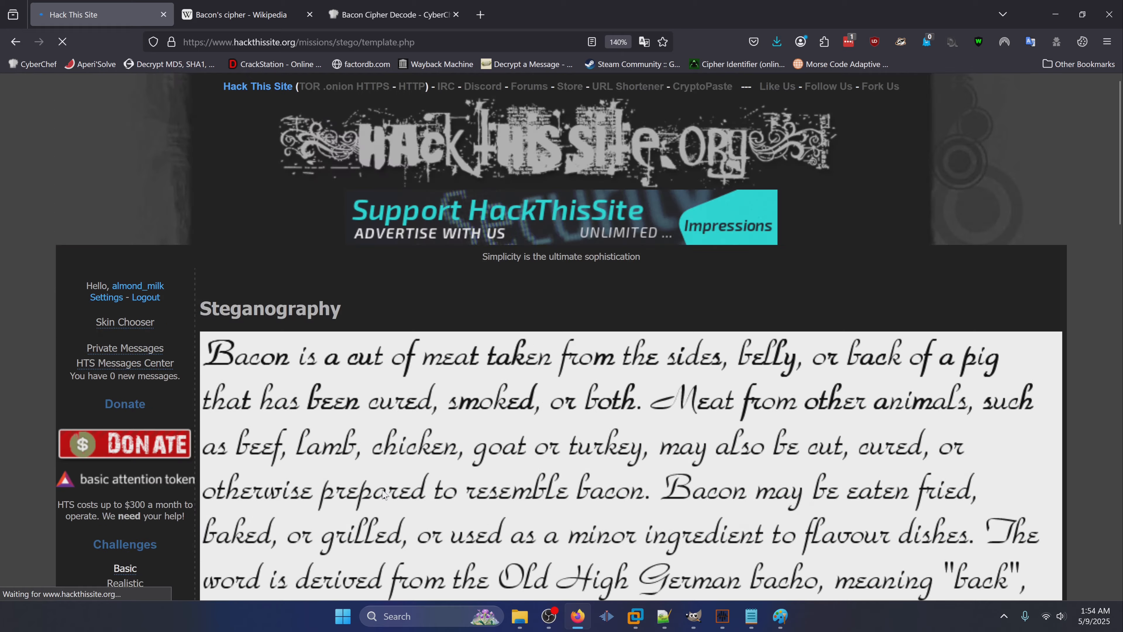
scroll(383, 493, "down", 8)
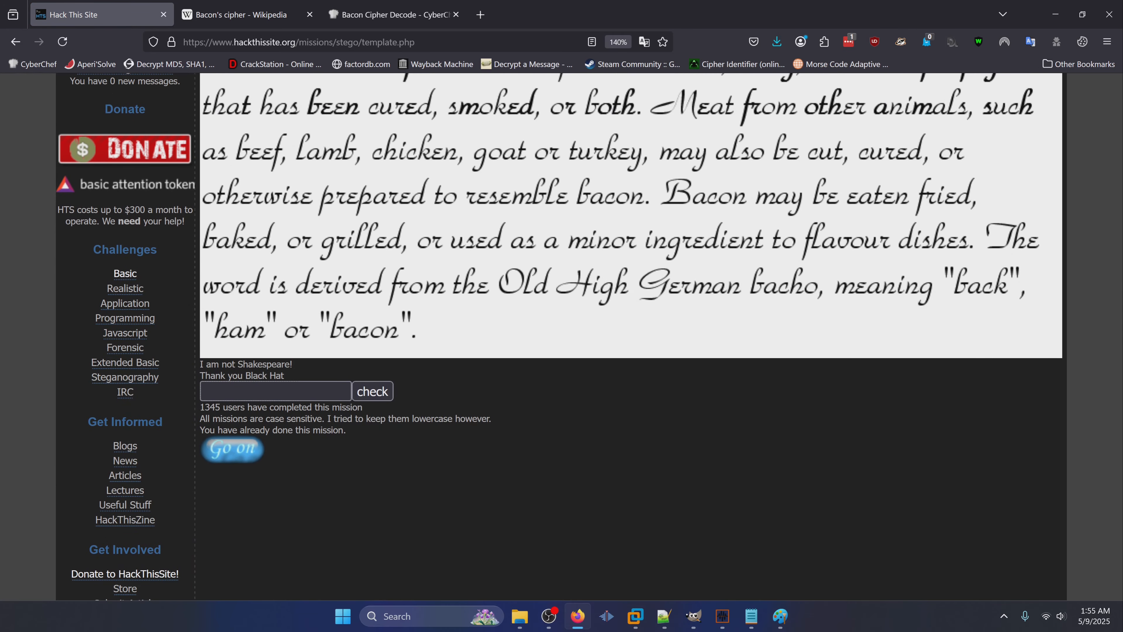